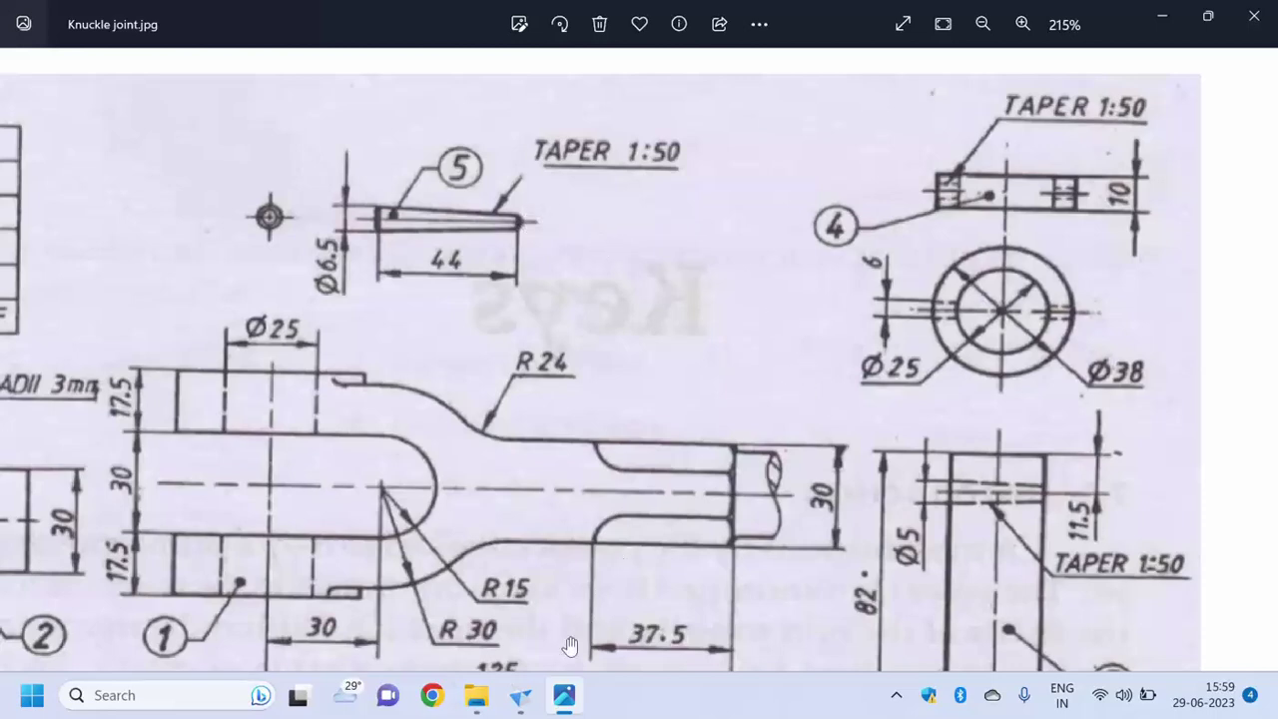
Switch to Solid Edge and draw a 38 mm diameter circle centred on the origin in the top plane.
left_click(522, 698)
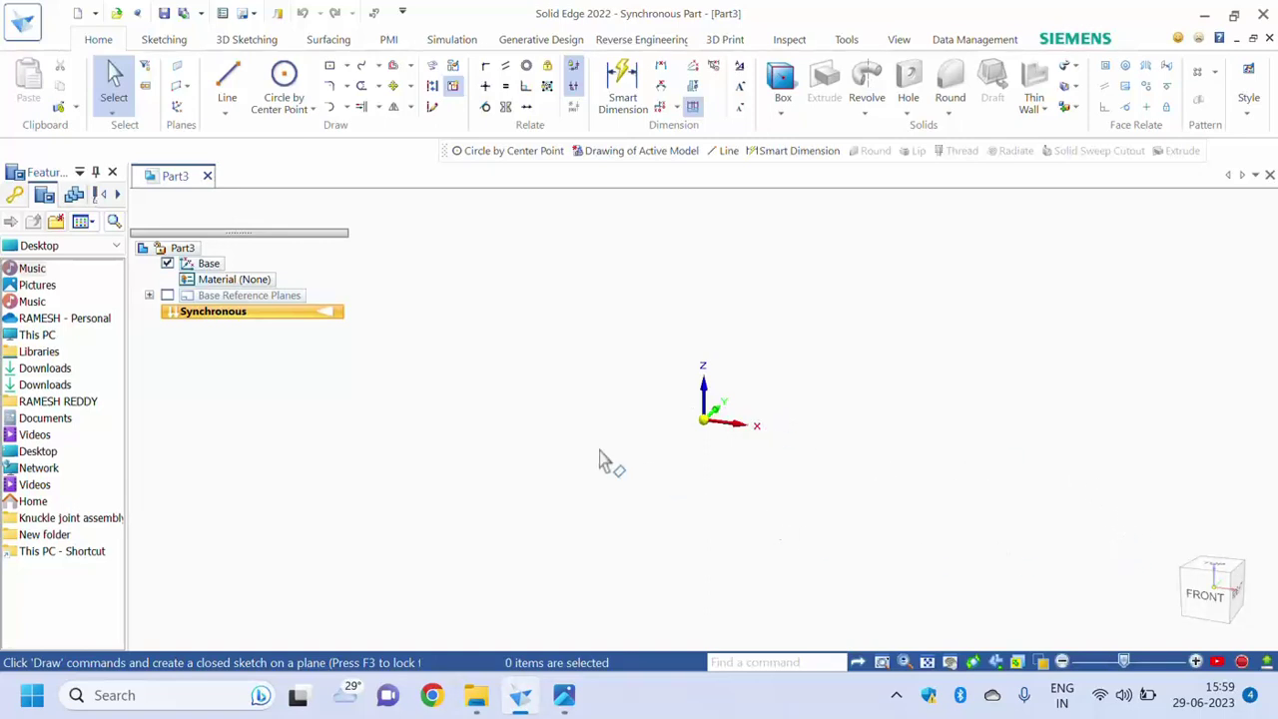
left_click(1211, 568)
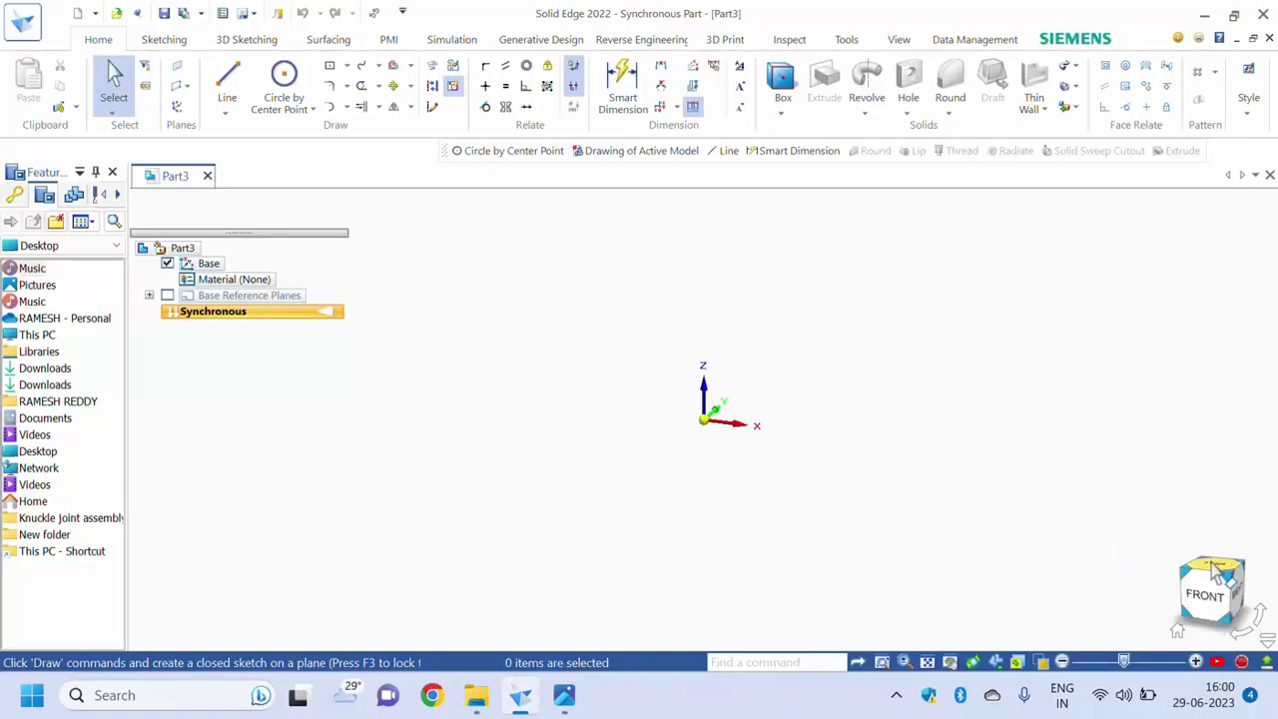
left_click(284, 80)
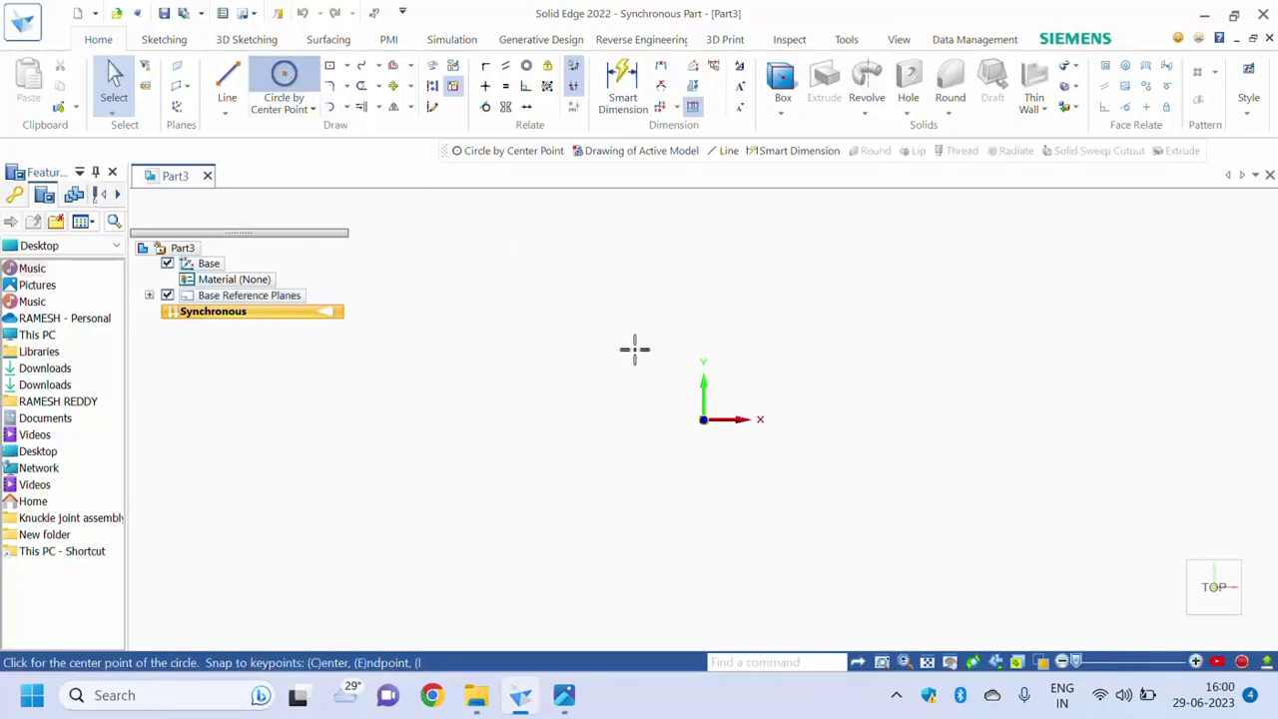
left_click(705, 423)
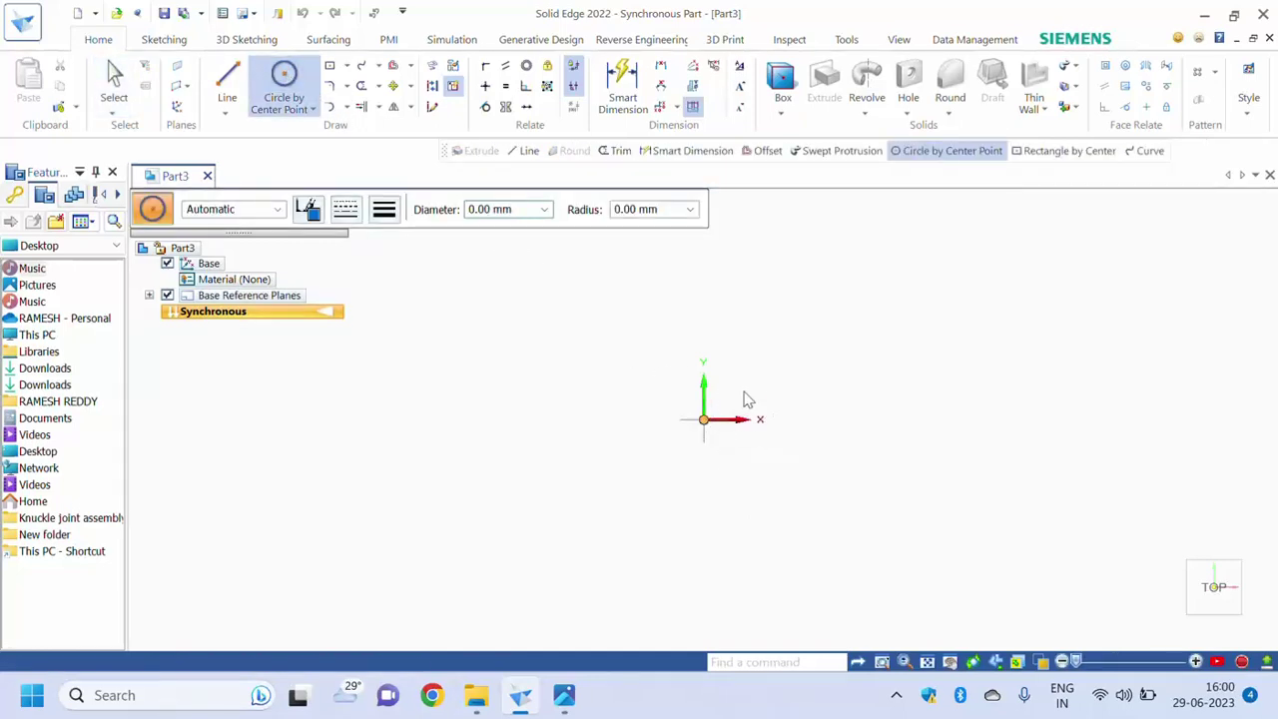
key("Tab")
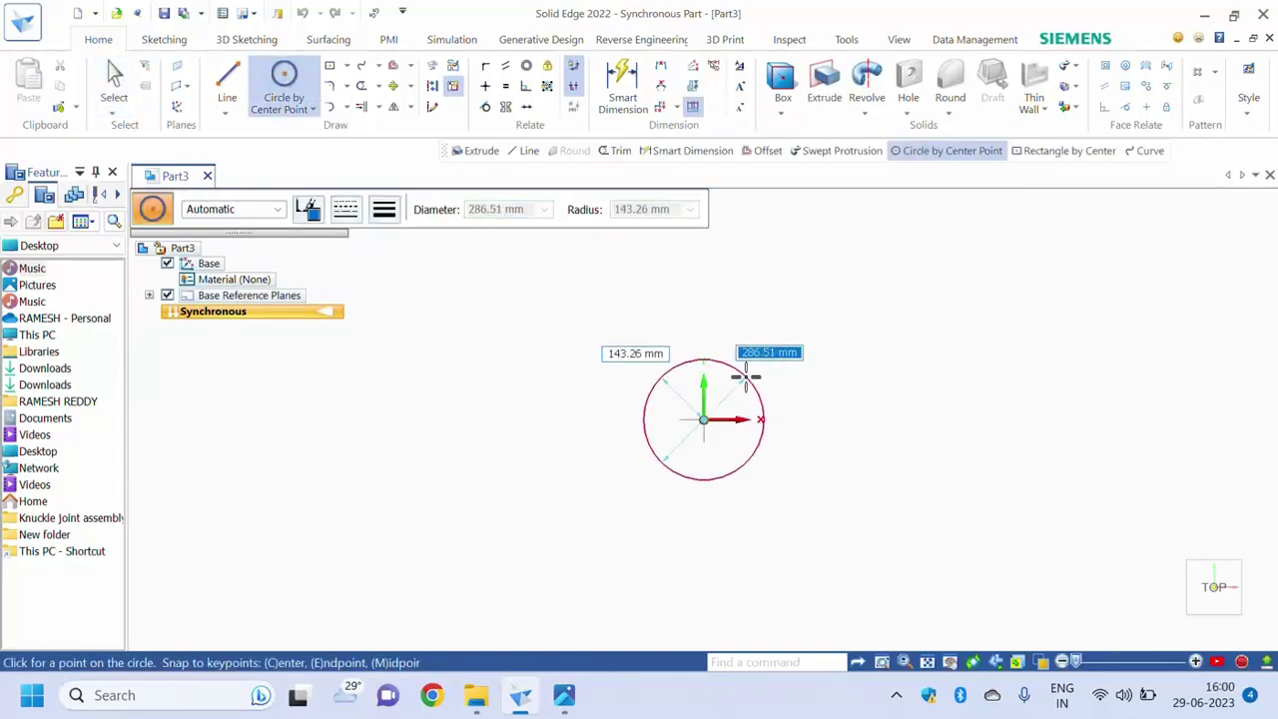
type("3")
key("Return")
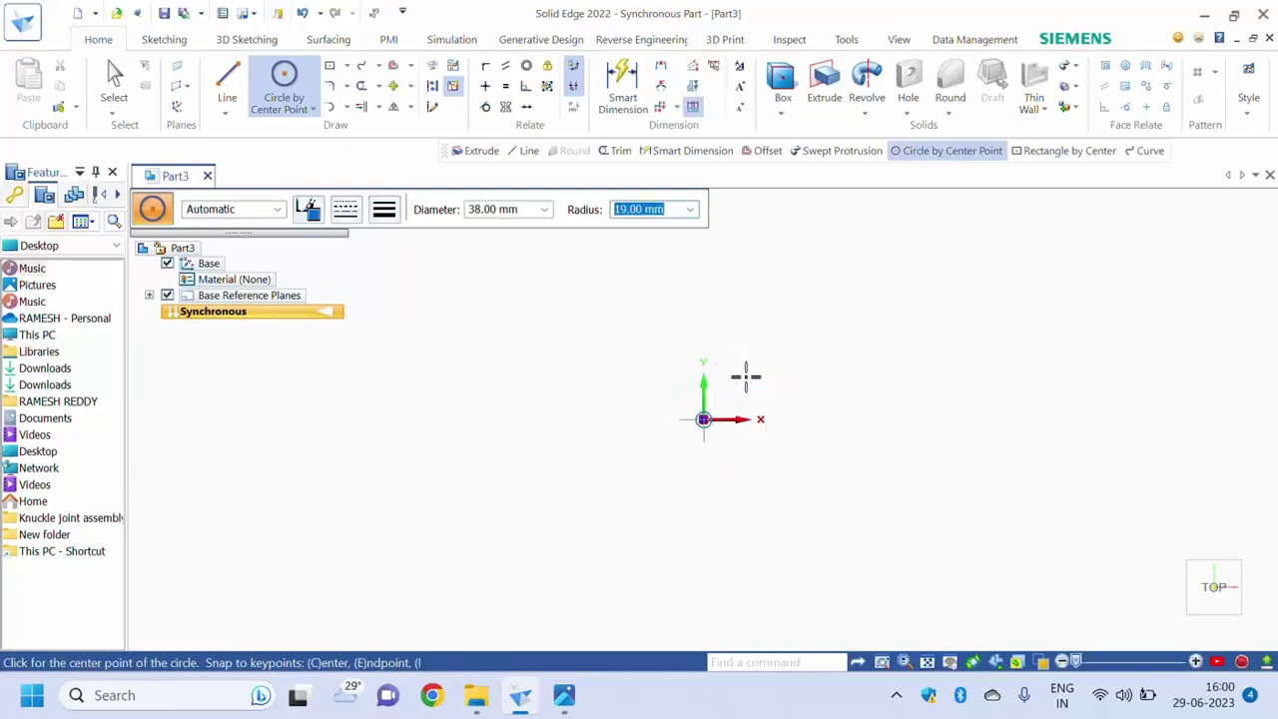
Draw a concentric circle with a 12.5 mm radius at the origin inside the 38 mm circle.
type("12.5")
key("Return")
scroll(691, 417, "up", 2)
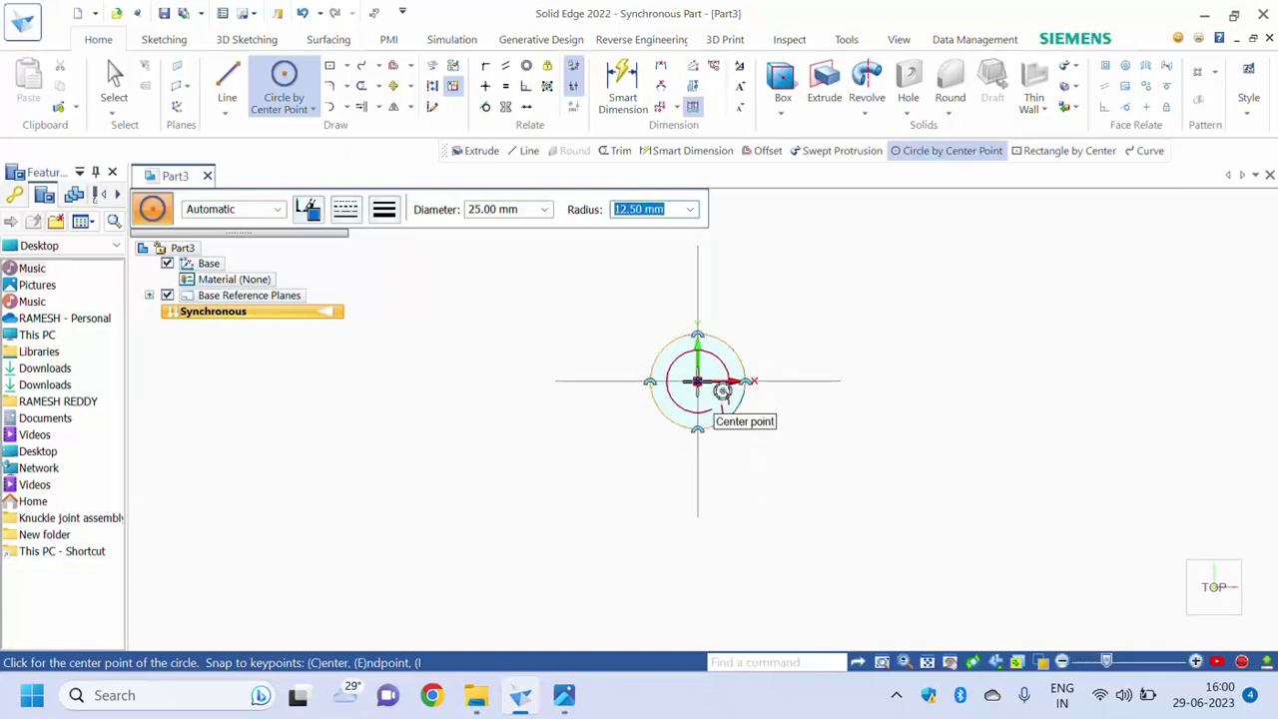
left_click(697, 380)
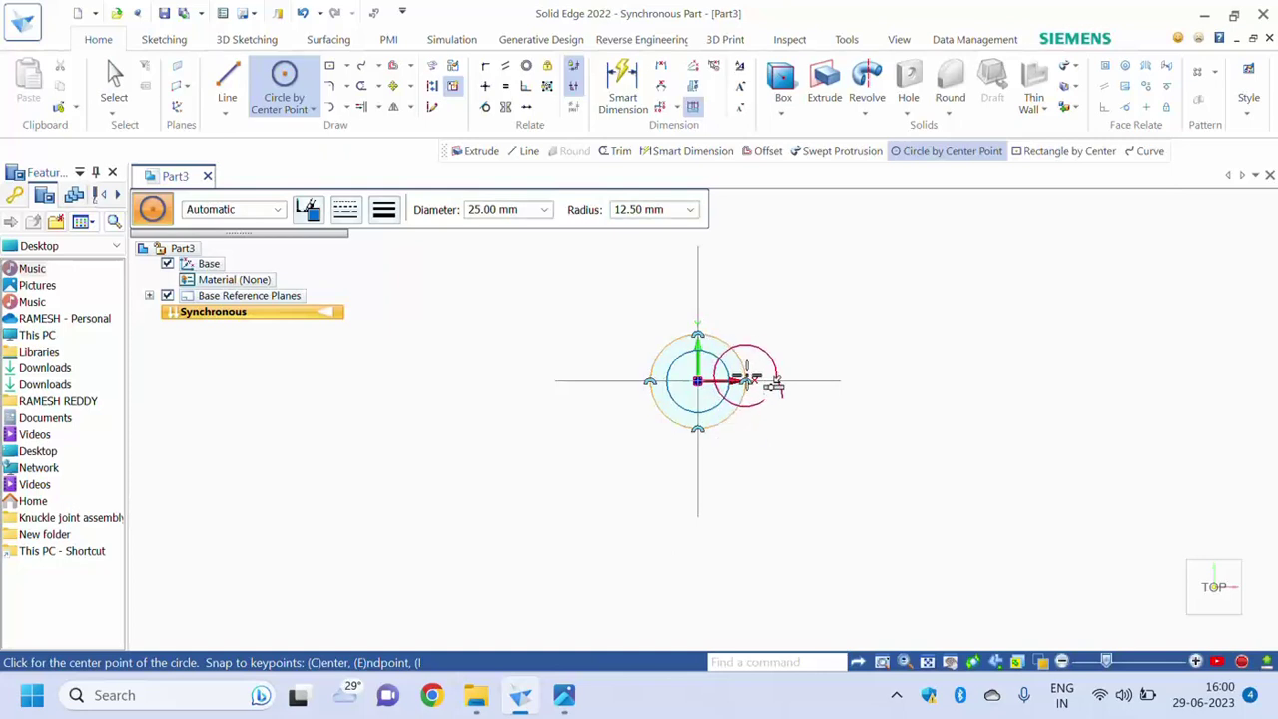
key("Escape")
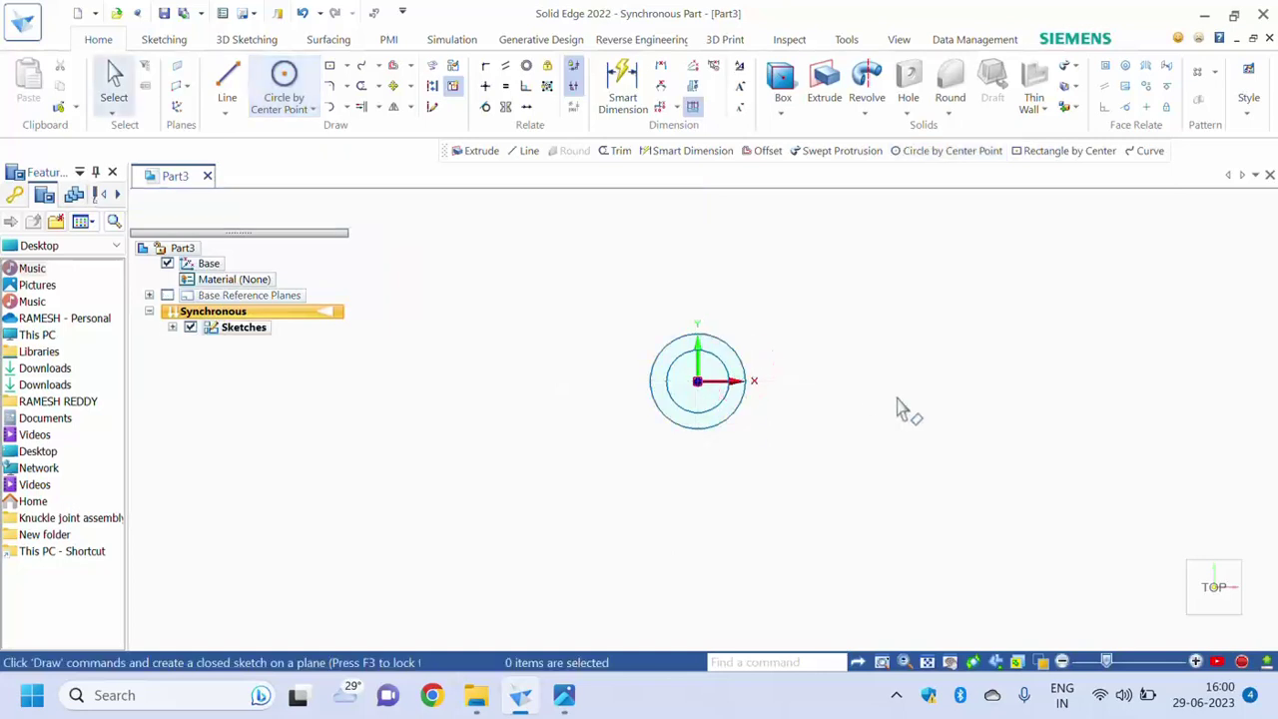
Extrude the ring-shaped region between the two circles symmetrically to a total thickness of 10 mm.
left_click(724, 358)
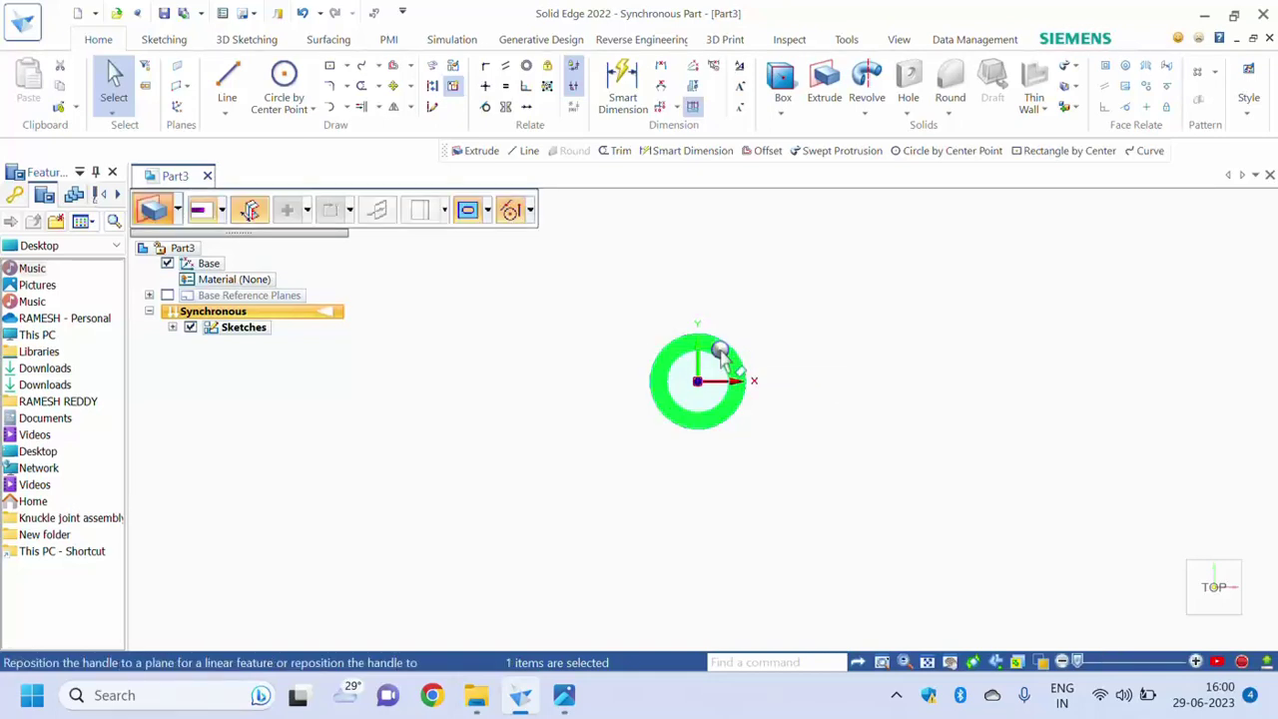
middle_click_drag(721, 355, 682, 311)
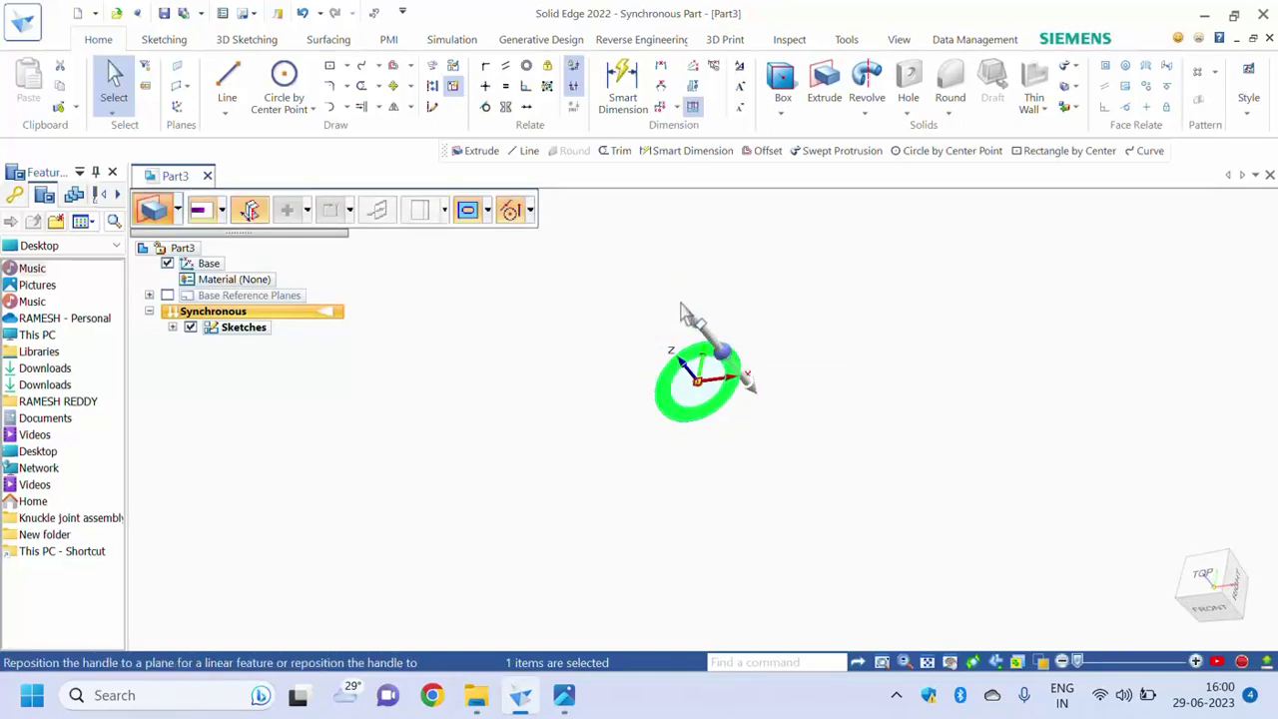
left_click(732, 368)
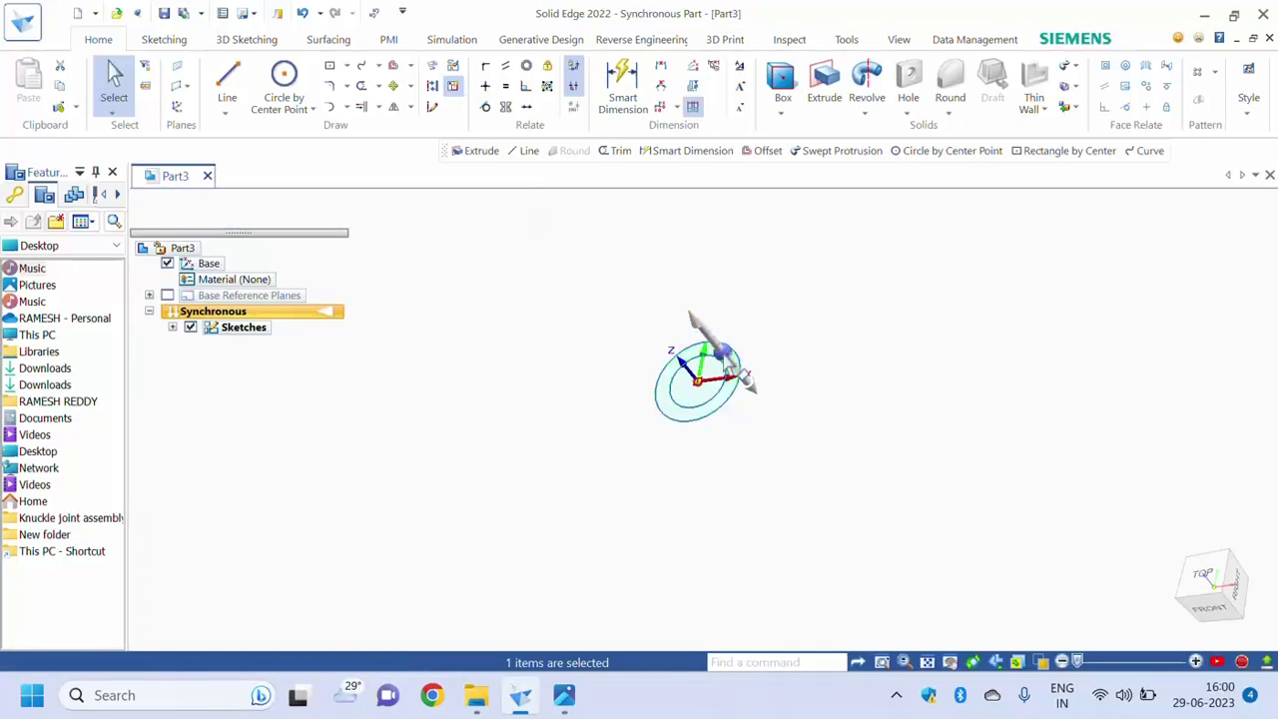
left_click(732, 368)
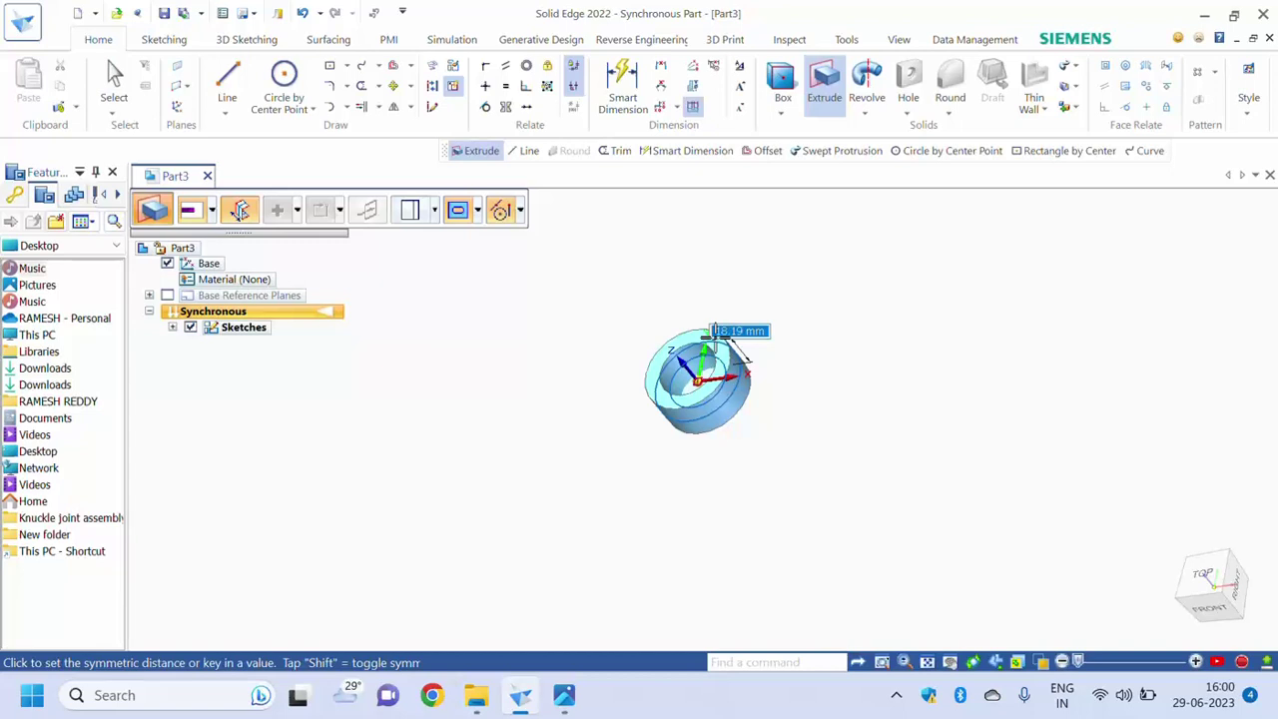
type("10")
key("Return")
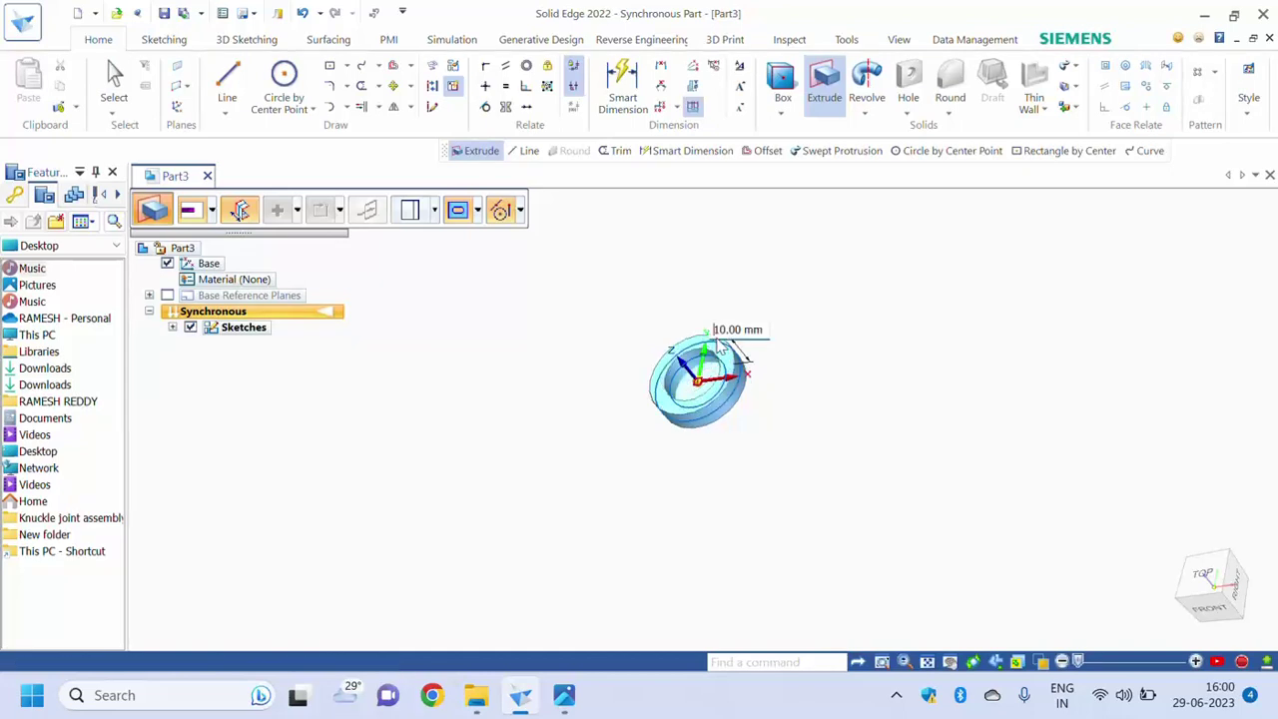
Show the base reference planes and lock line sketching to the Front (xz) plane.
left_click(1210, 603)
scroll(942, 474, "down", 3)
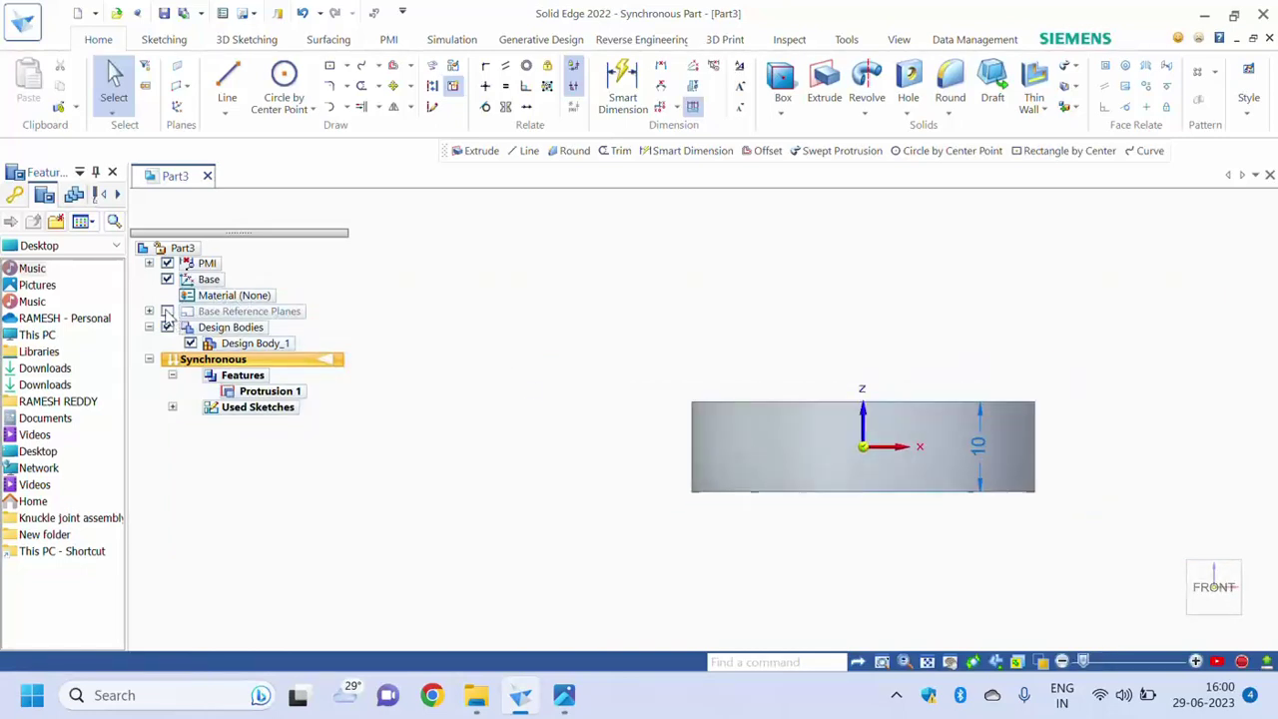
left_click(167, 312)
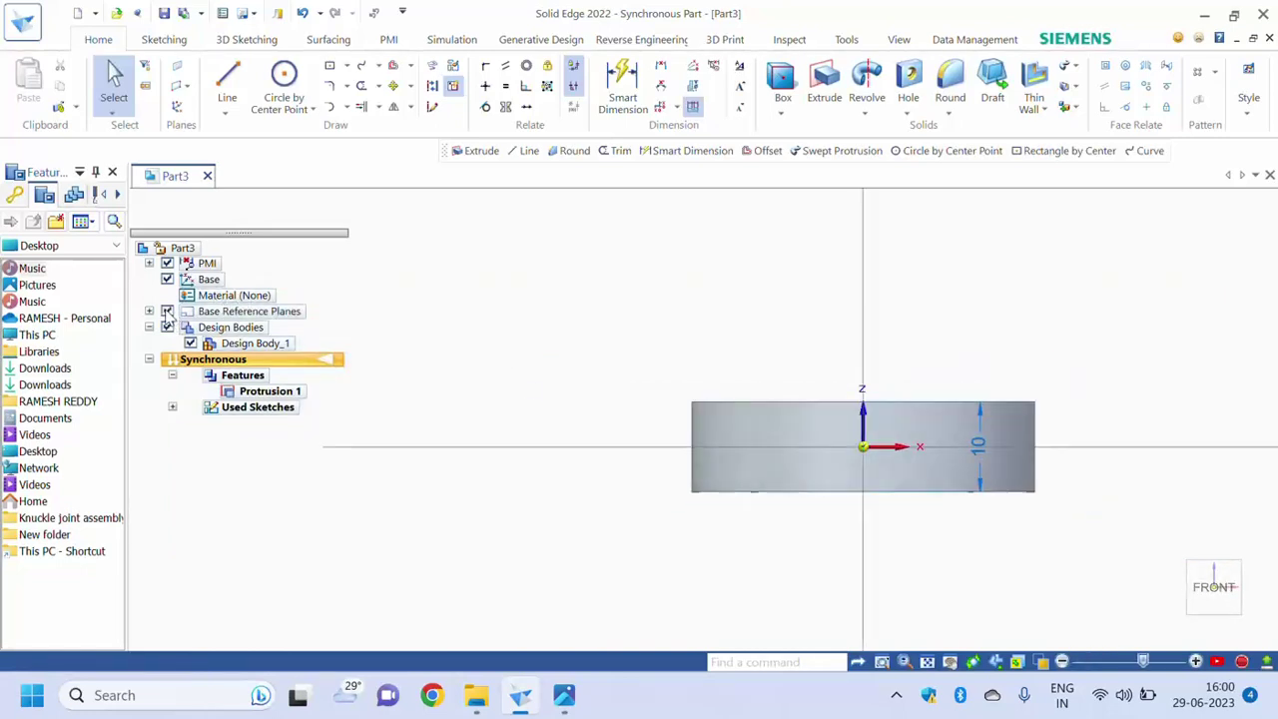
left_click(227, 85)
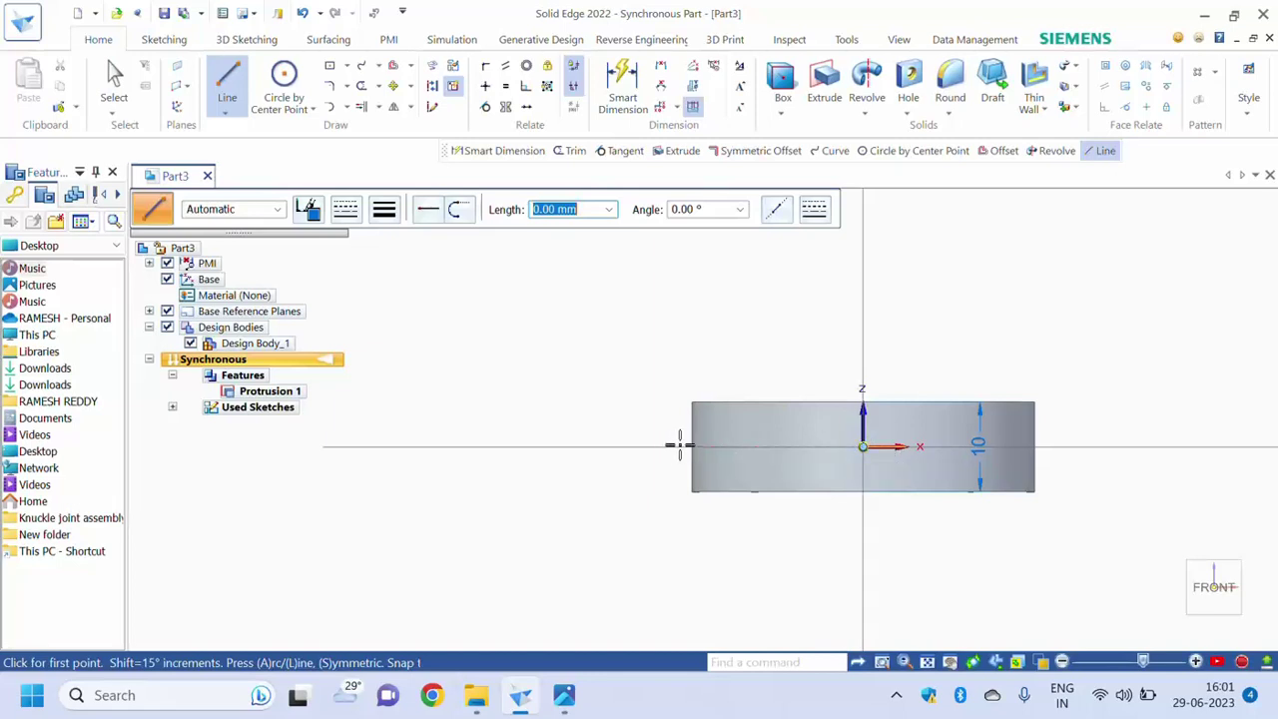
scroll(699, 439, "down", 4)
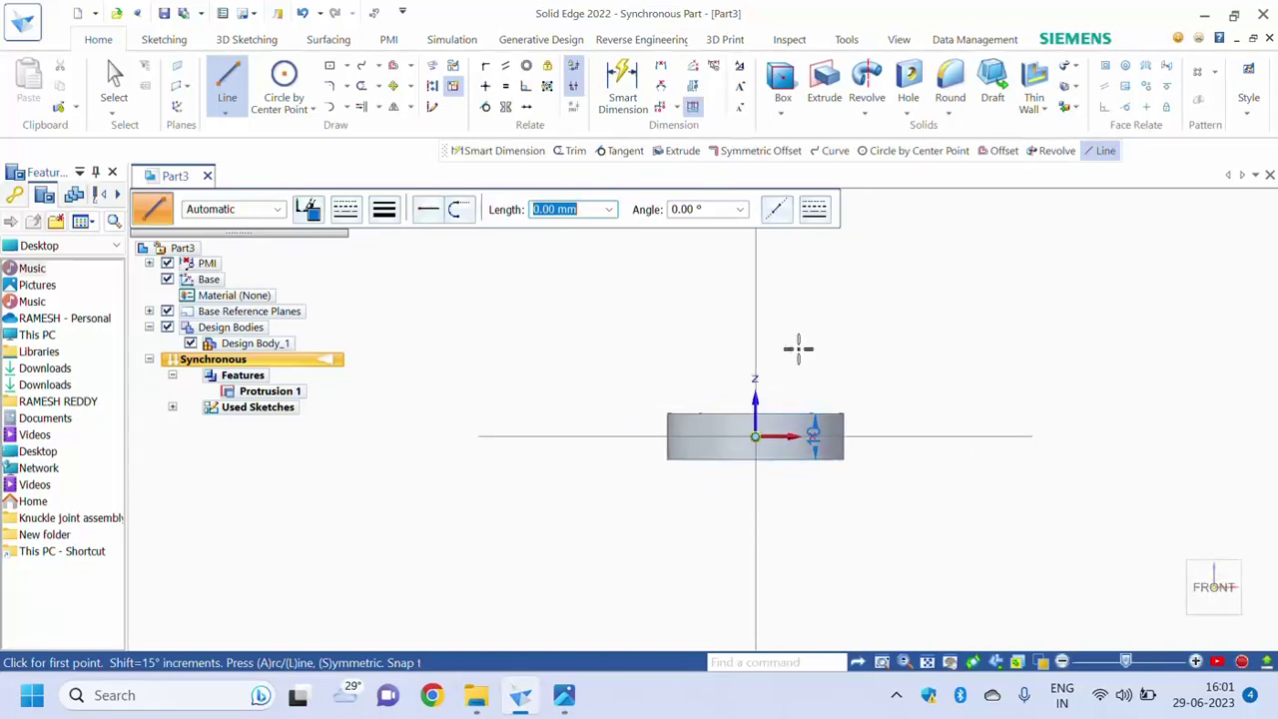
middle_click_drag(799, 348, 845, 346)
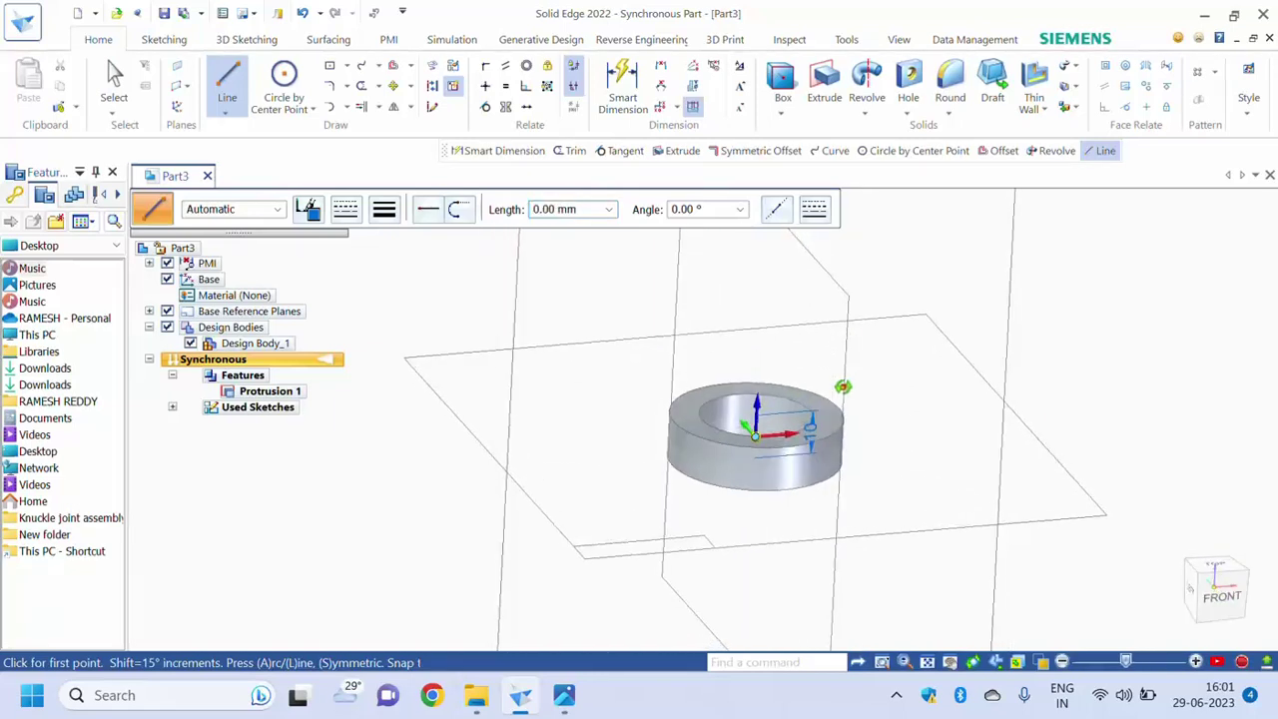
left_click(227, 88)
scroll(508, 456, "down", 1)
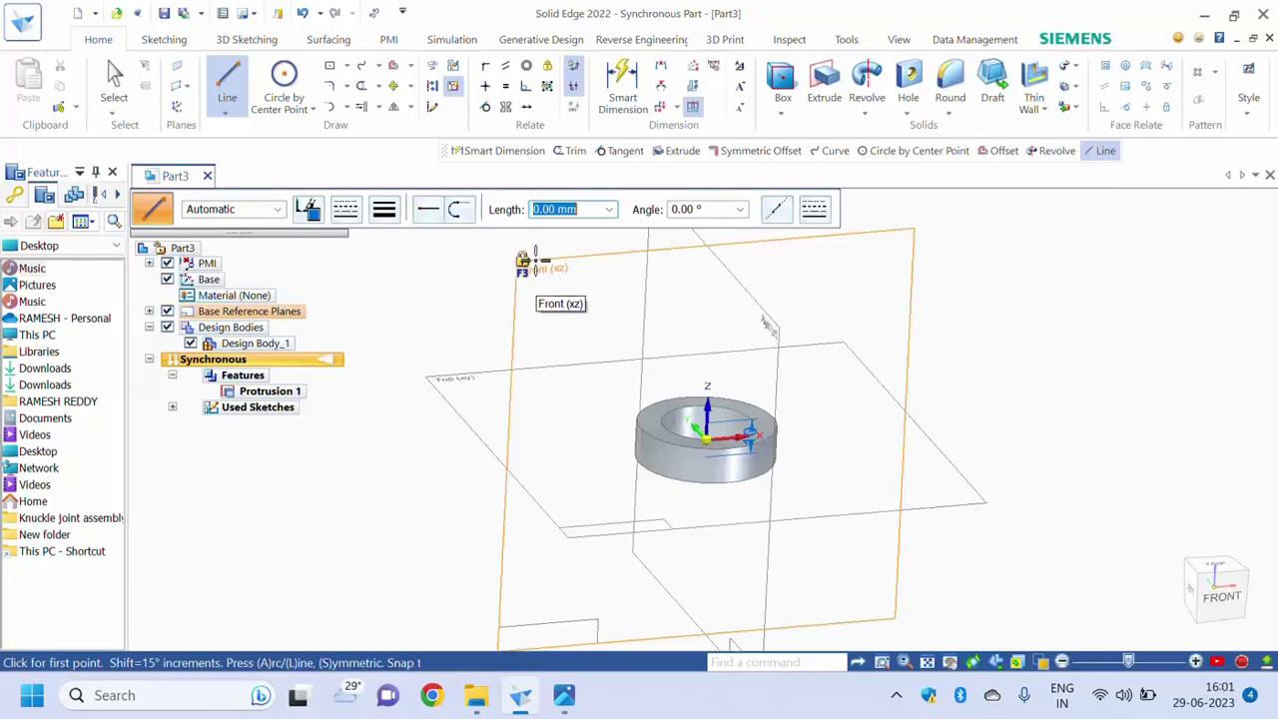
key("F3")
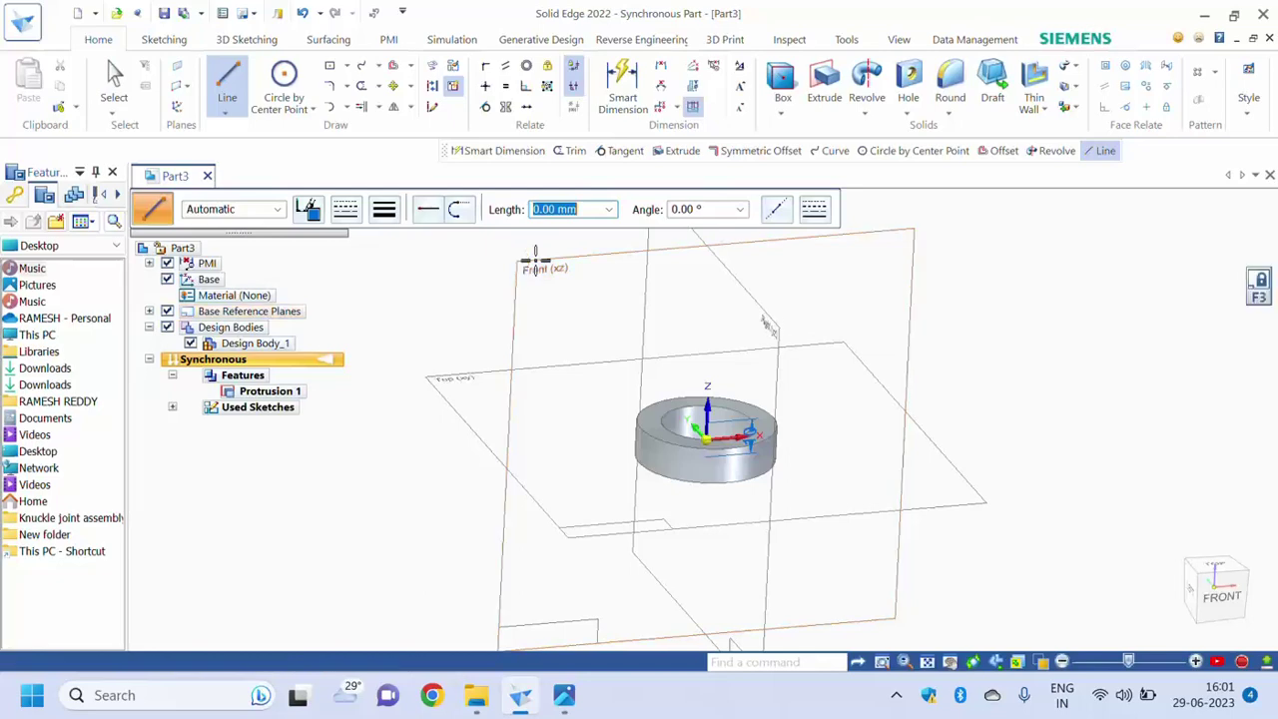
mouse_move(1239, 614)
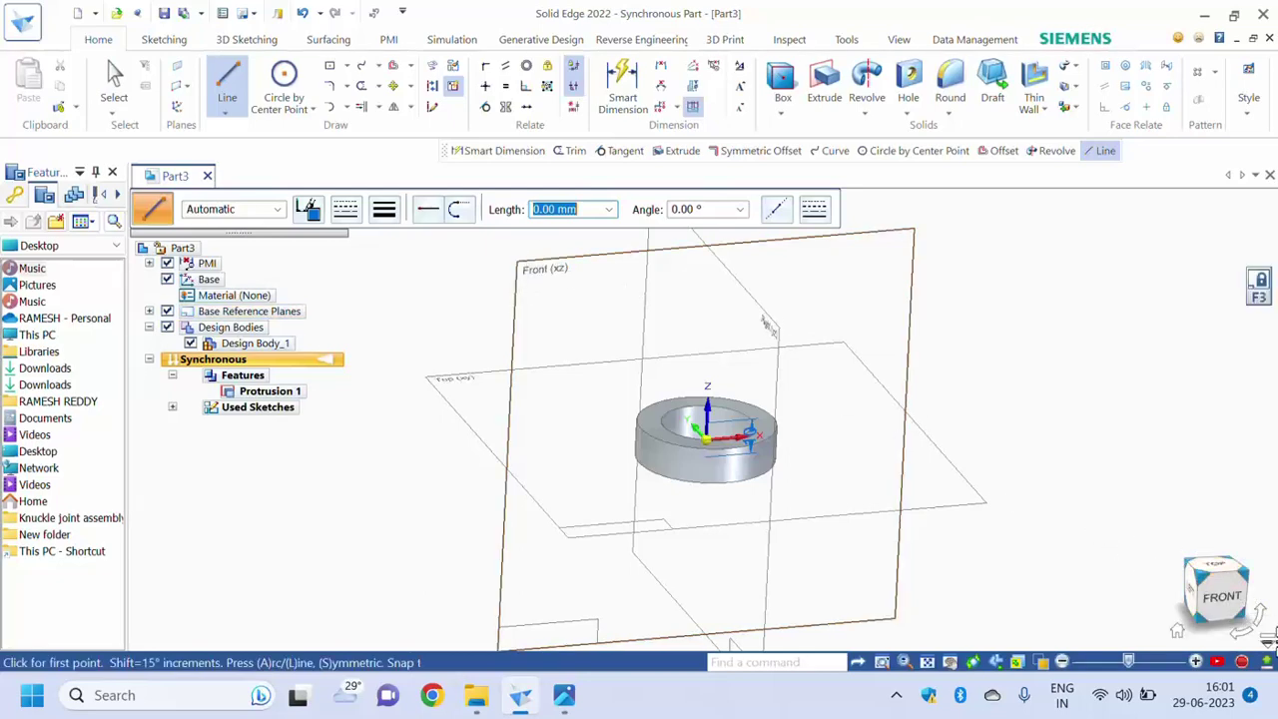
Draw a 3 mm vertical line upward from the midpoint of the collar's left edge in the front view.
left_click(1223, 599)
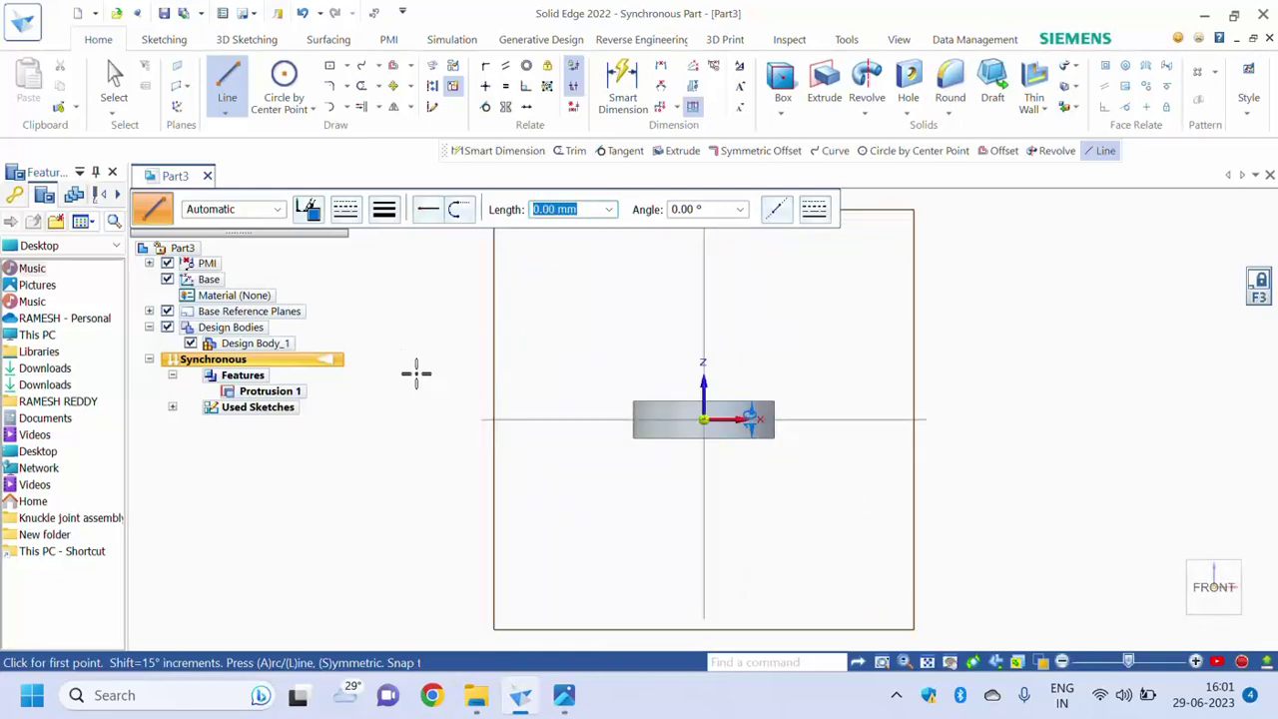
scroll(664, 425, "up", 3)
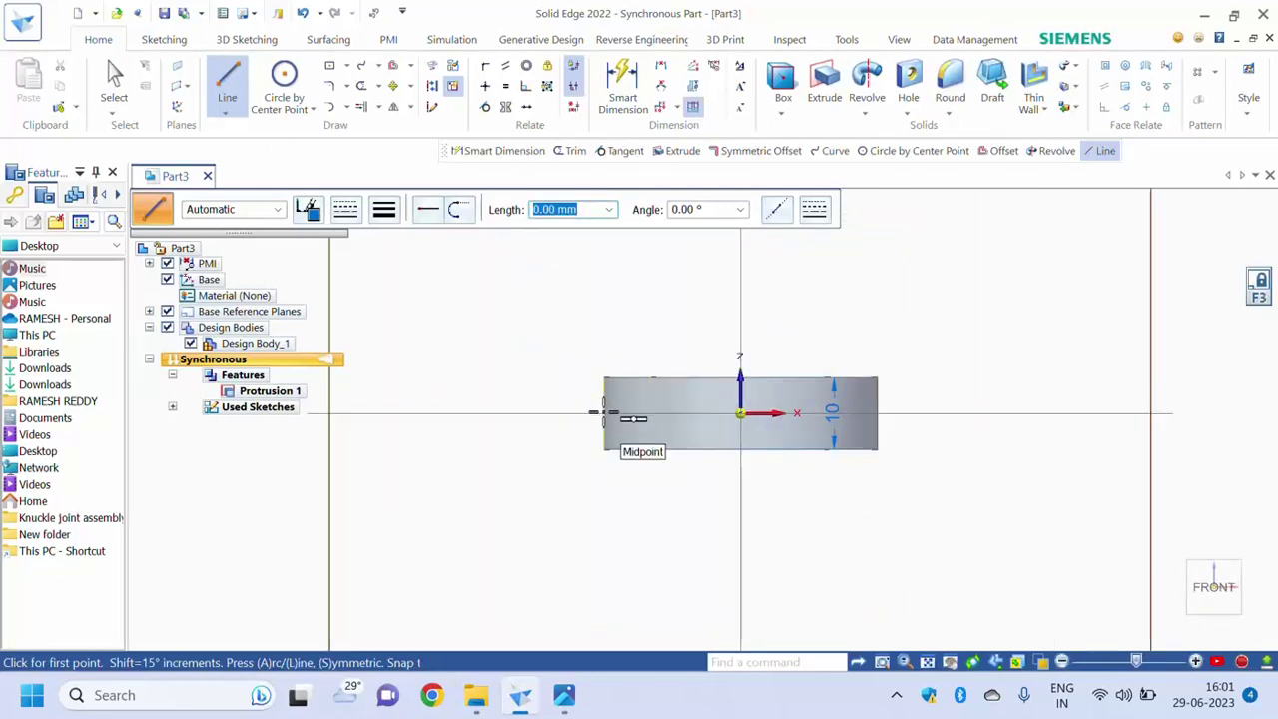
left_click(606, 412)
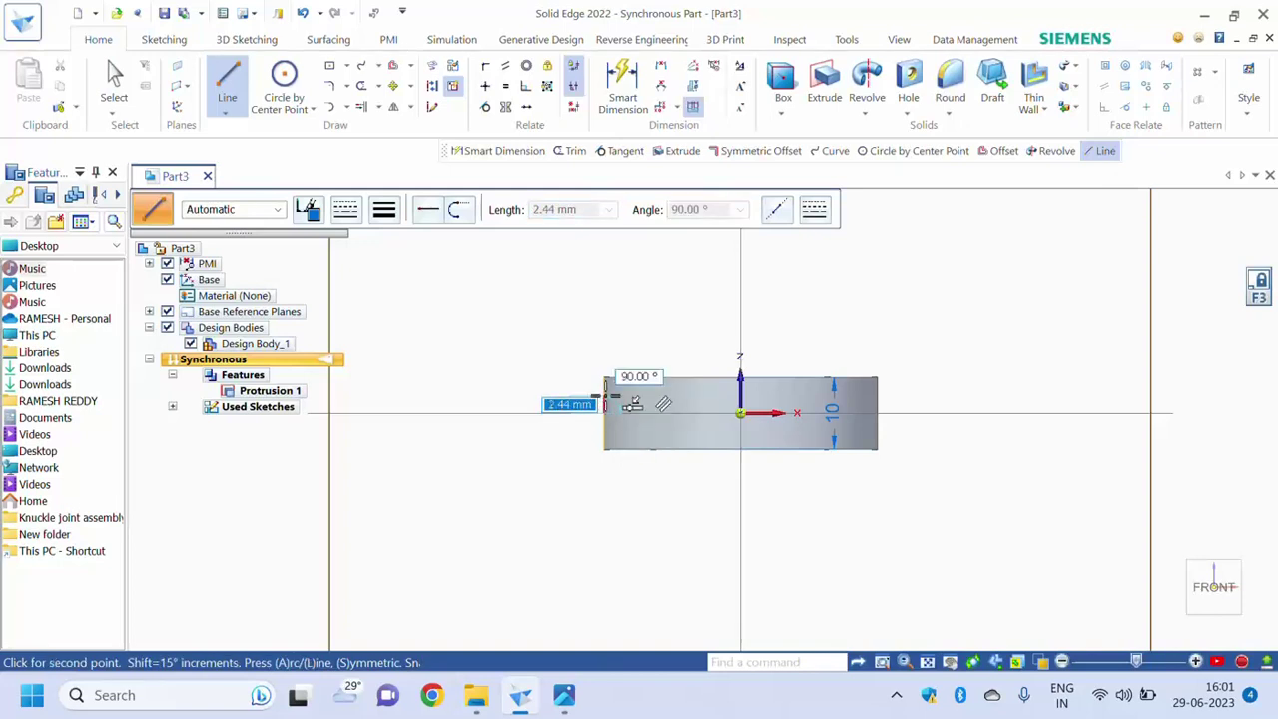
type("3")
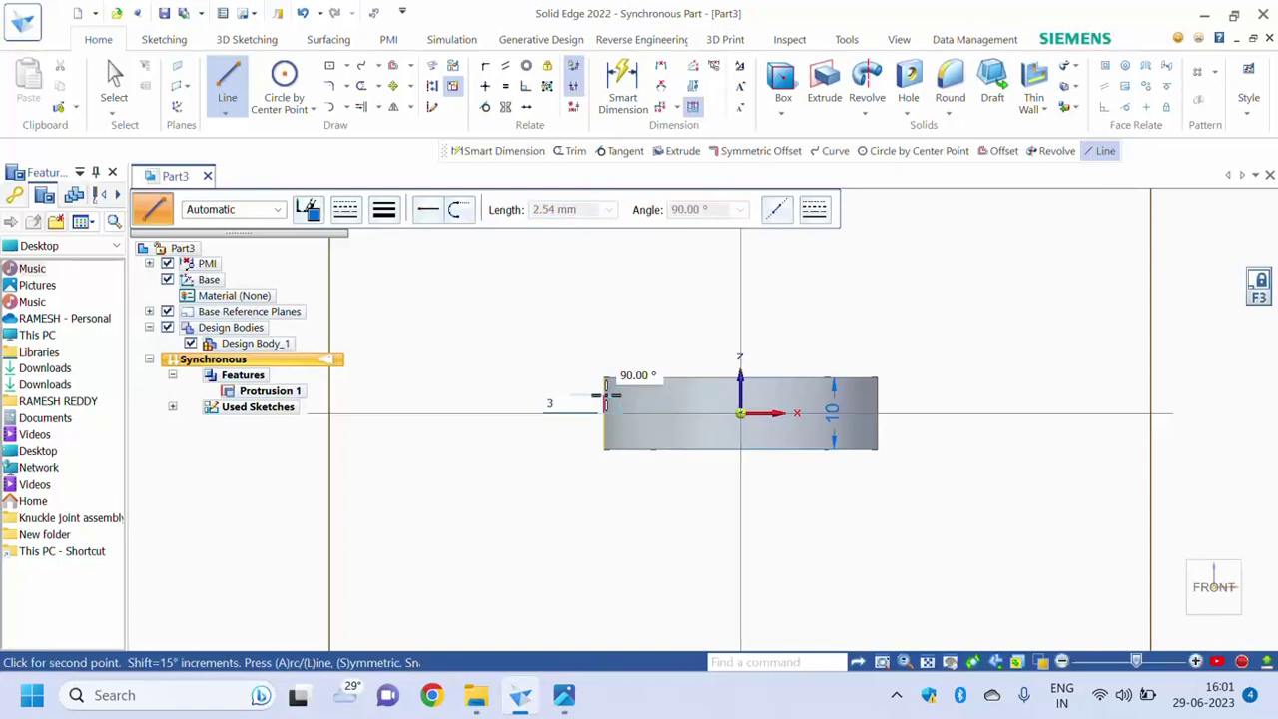
key("Return")
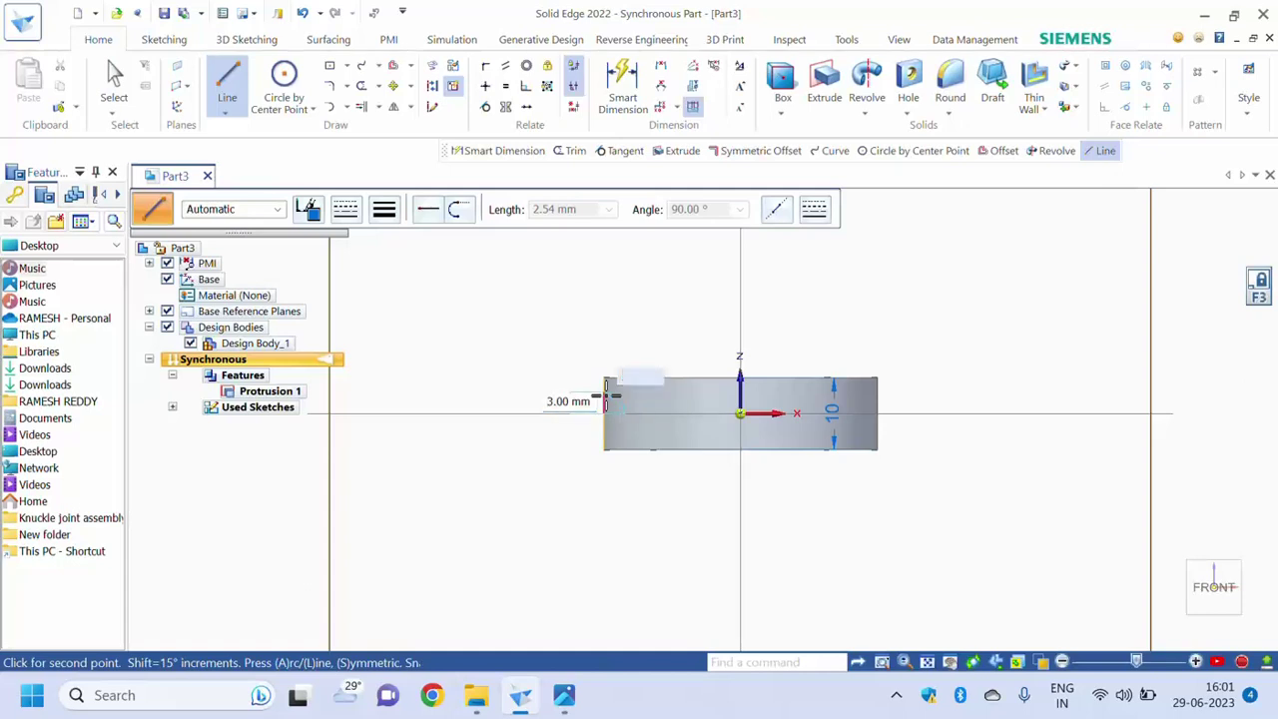
Complete the closed taper profile with a line sloping to about 1.5 mm above the right edge's midpoint, then down and back along the centreline.
scroll(603, 394, "up", 5)
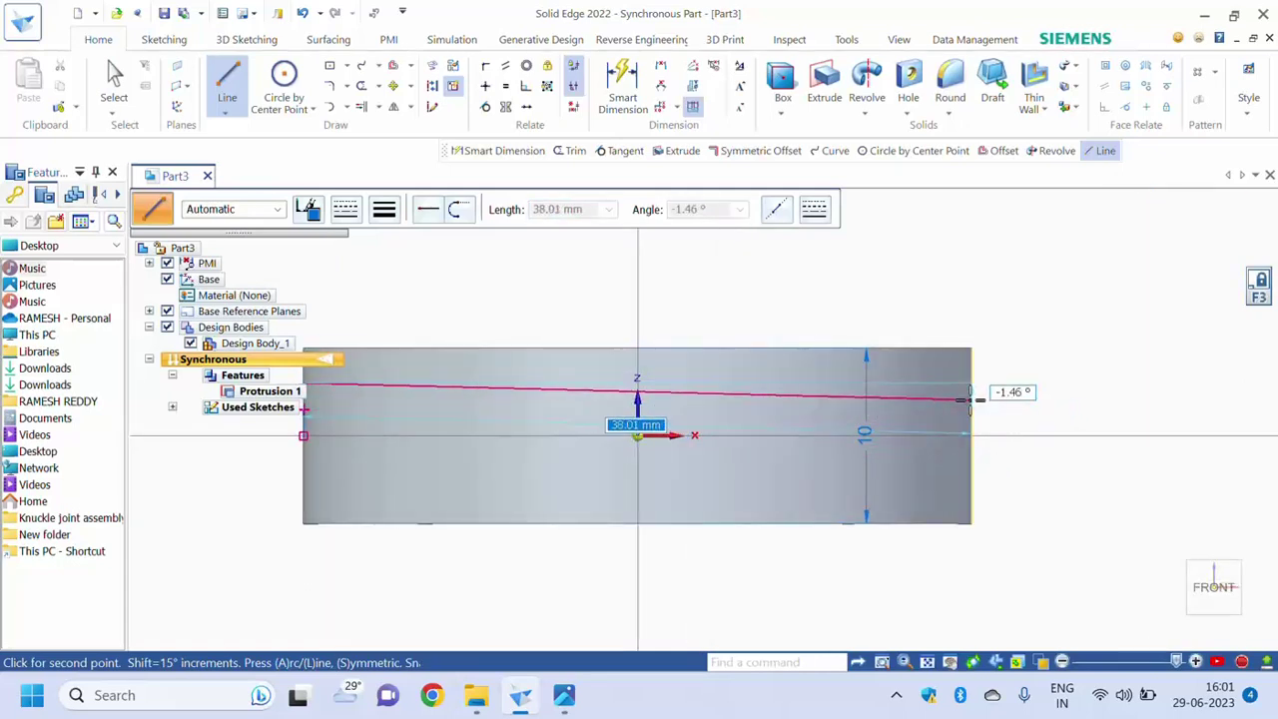
left_click(971, 409)
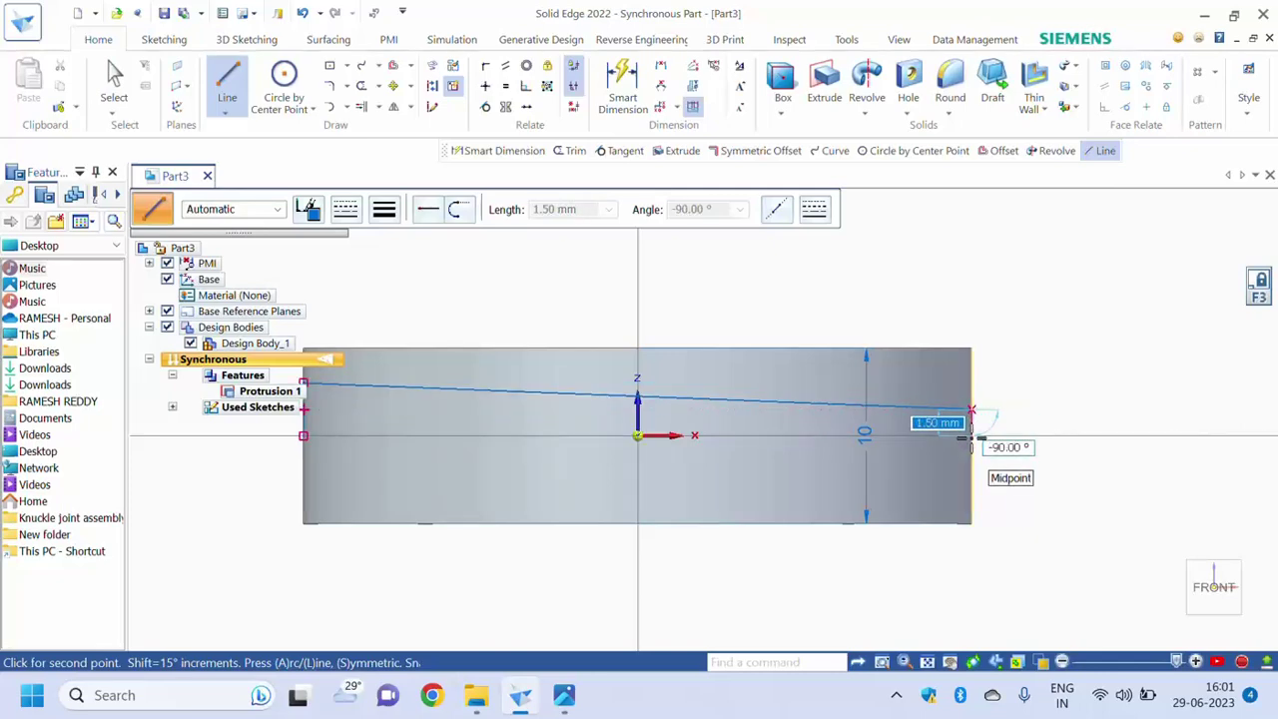
left_click(971, 435)
scroll(900, 435, "down", 1)
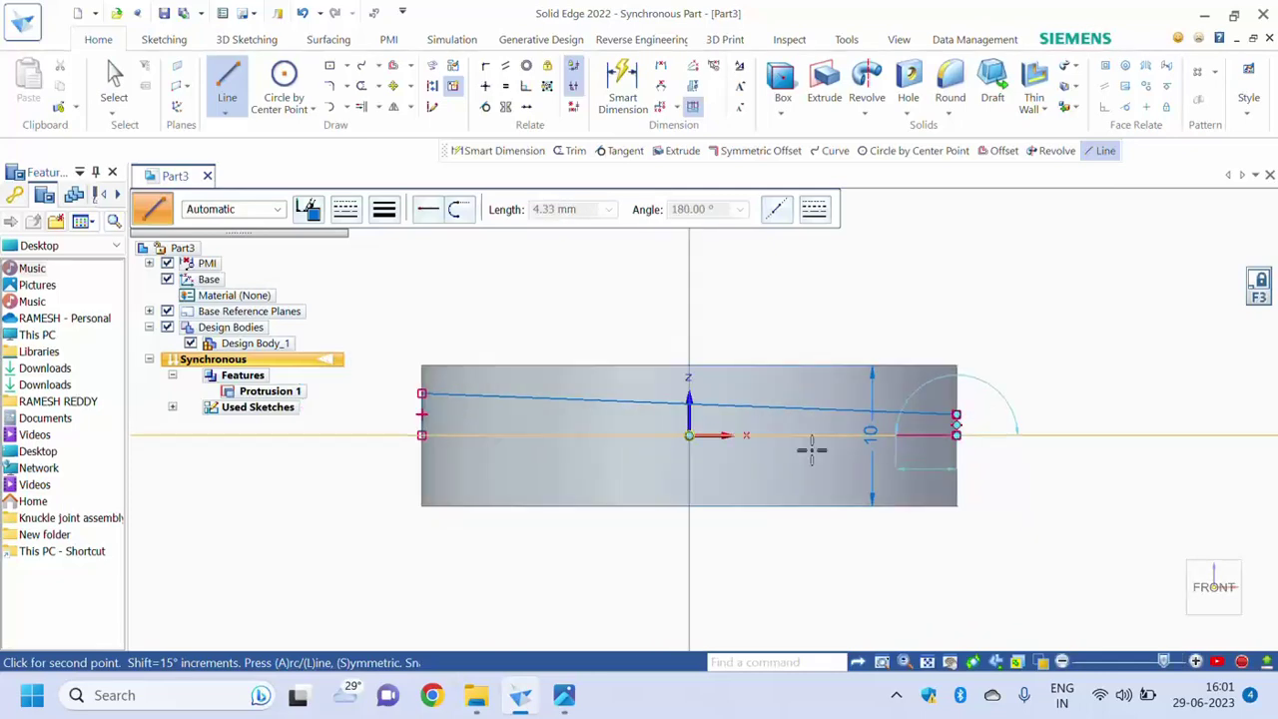
left_click(421, 435)
key("Escape")
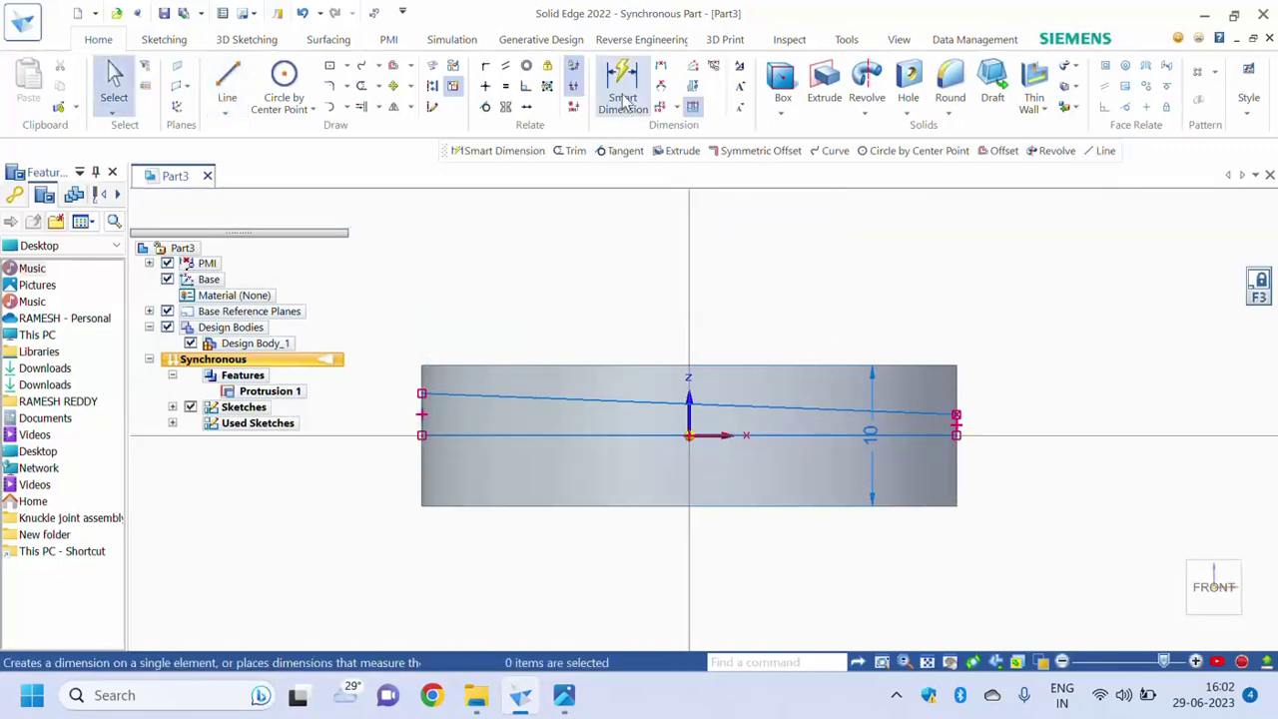
Dimension the short vertical line at the profile's right end and set its length to 3-38/50 mm.
left_click(623, 100)
scroll(960, 419, "up", 2)
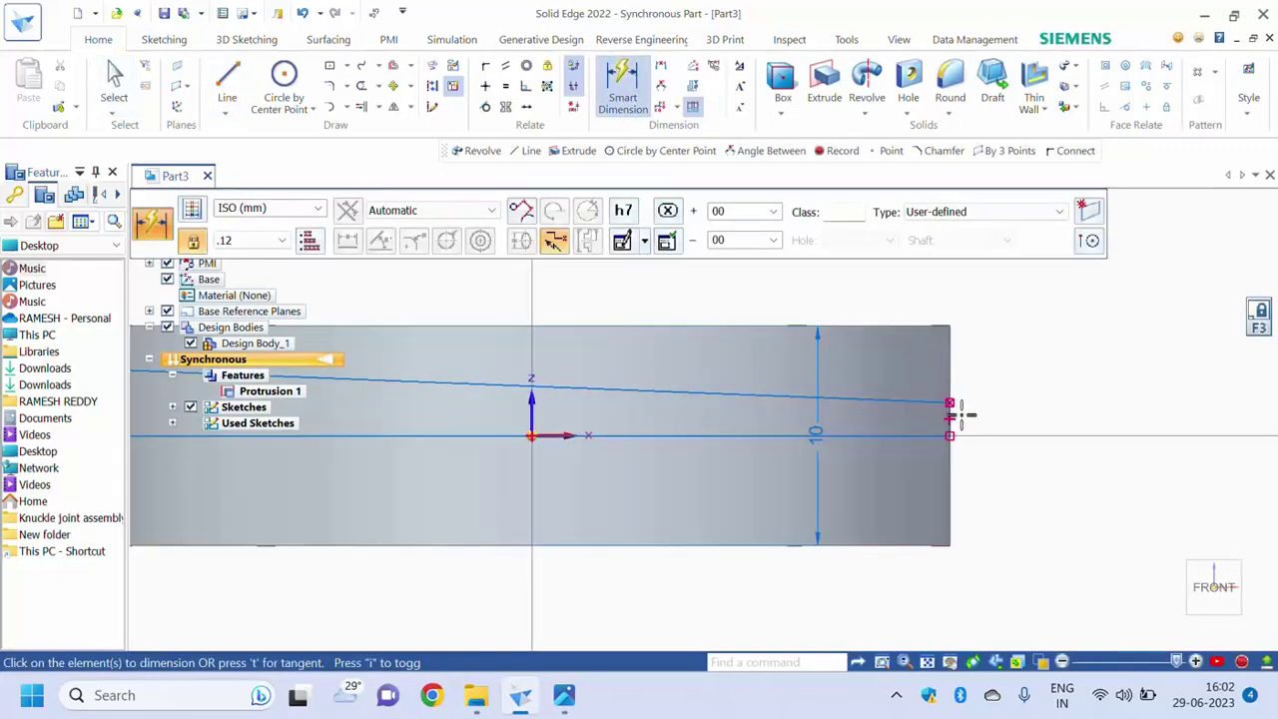
left_click(952, 417)
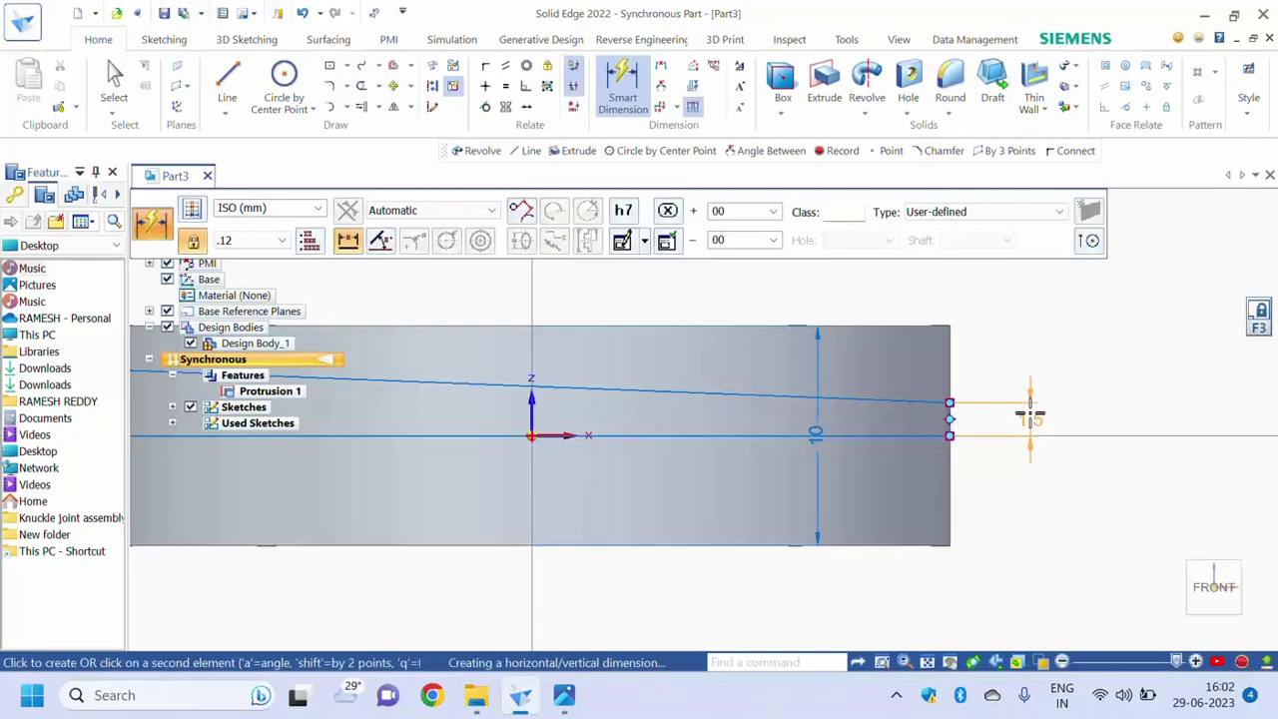
left_click(1030, 417)
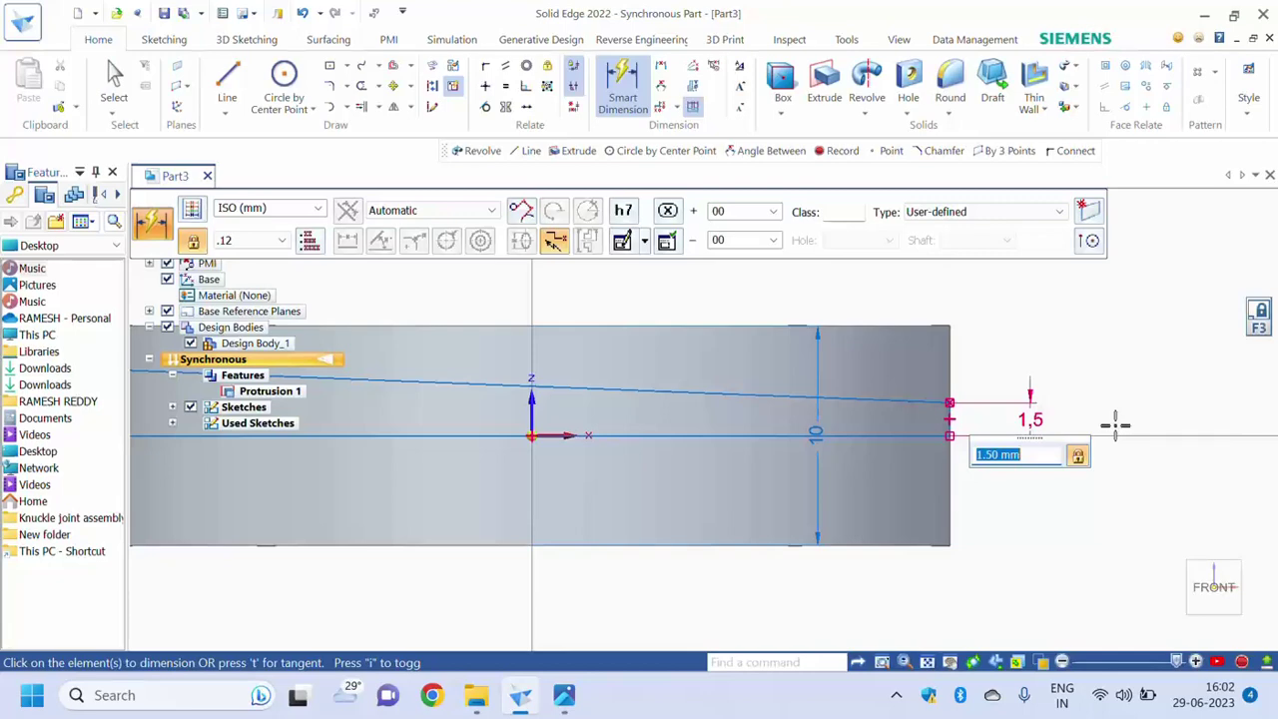
type("3-38/50")
key("Return")
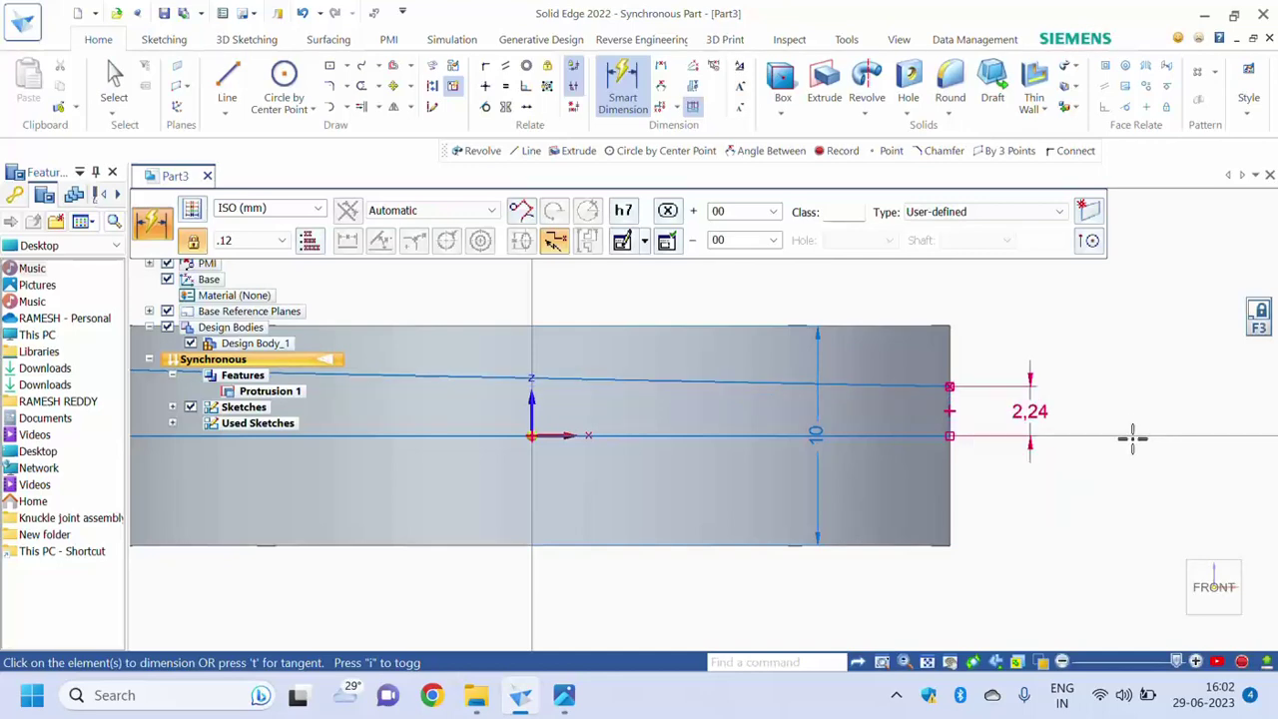
Cut the tapered pin hole through the collar by revolving the closed taper profile 360° about its centreline.
scroll(1045, 436, "down", 2)
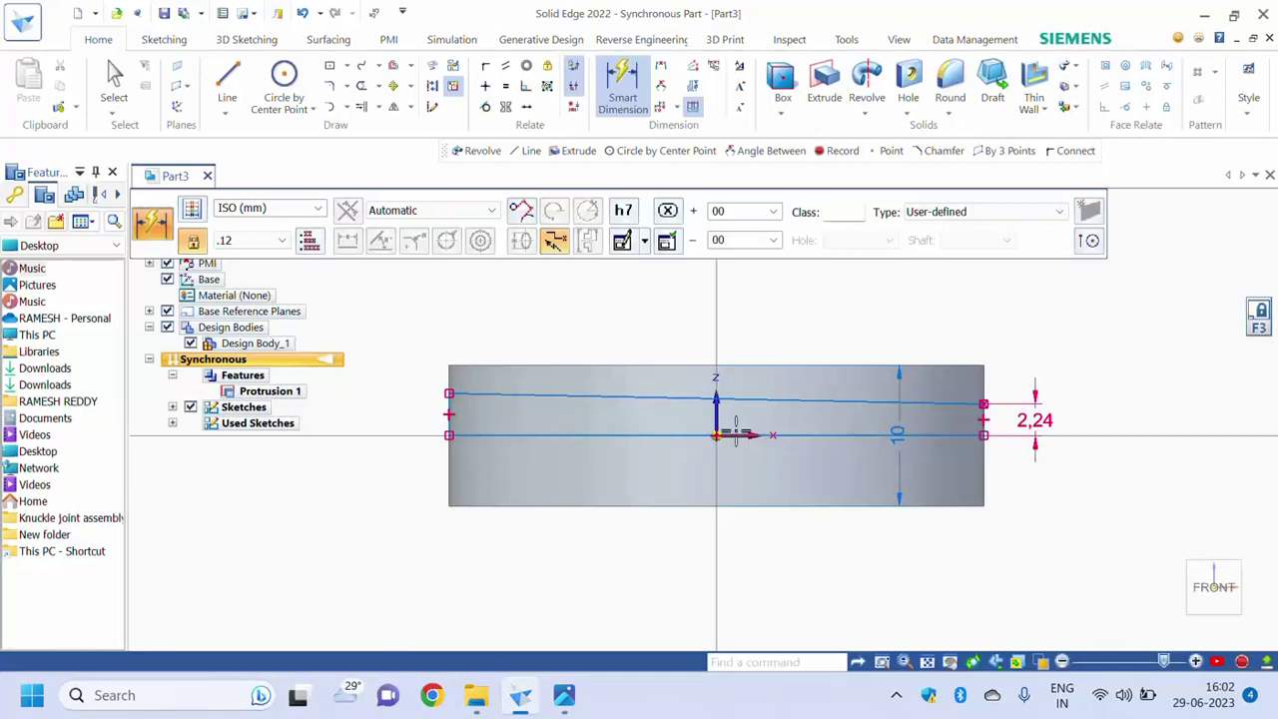
left_click(867, 79)
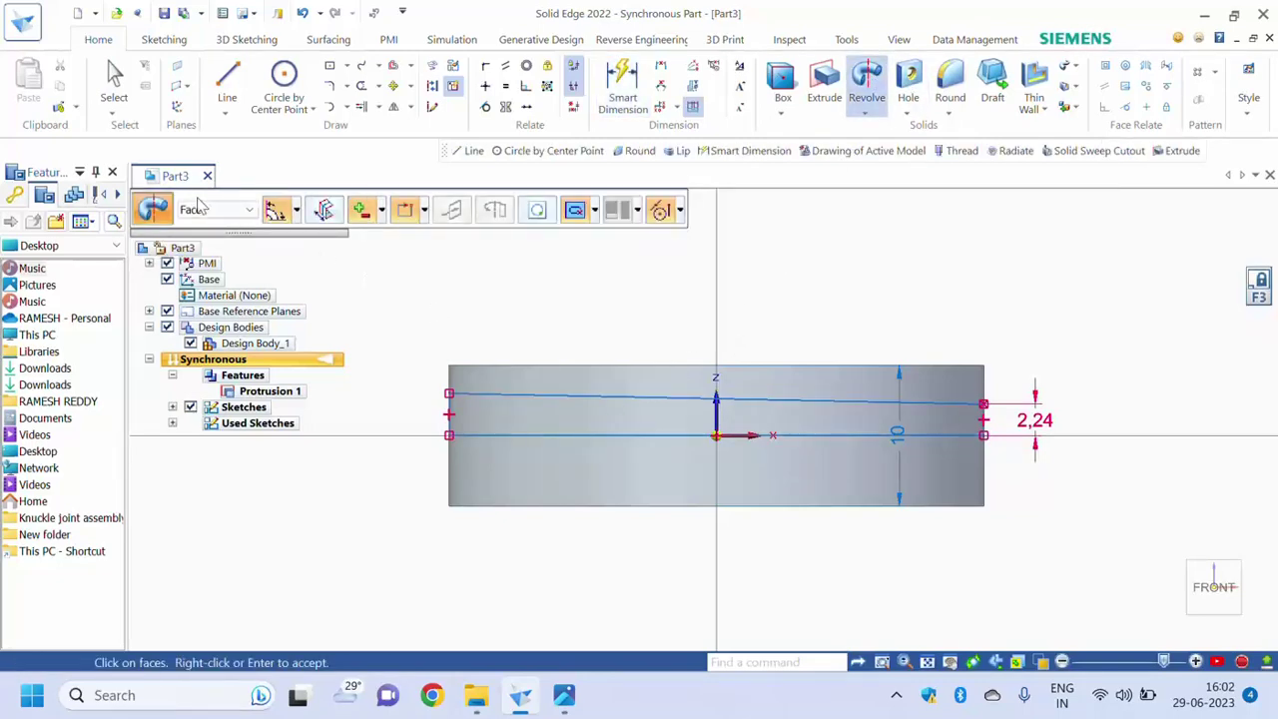
left_click(249, 211)
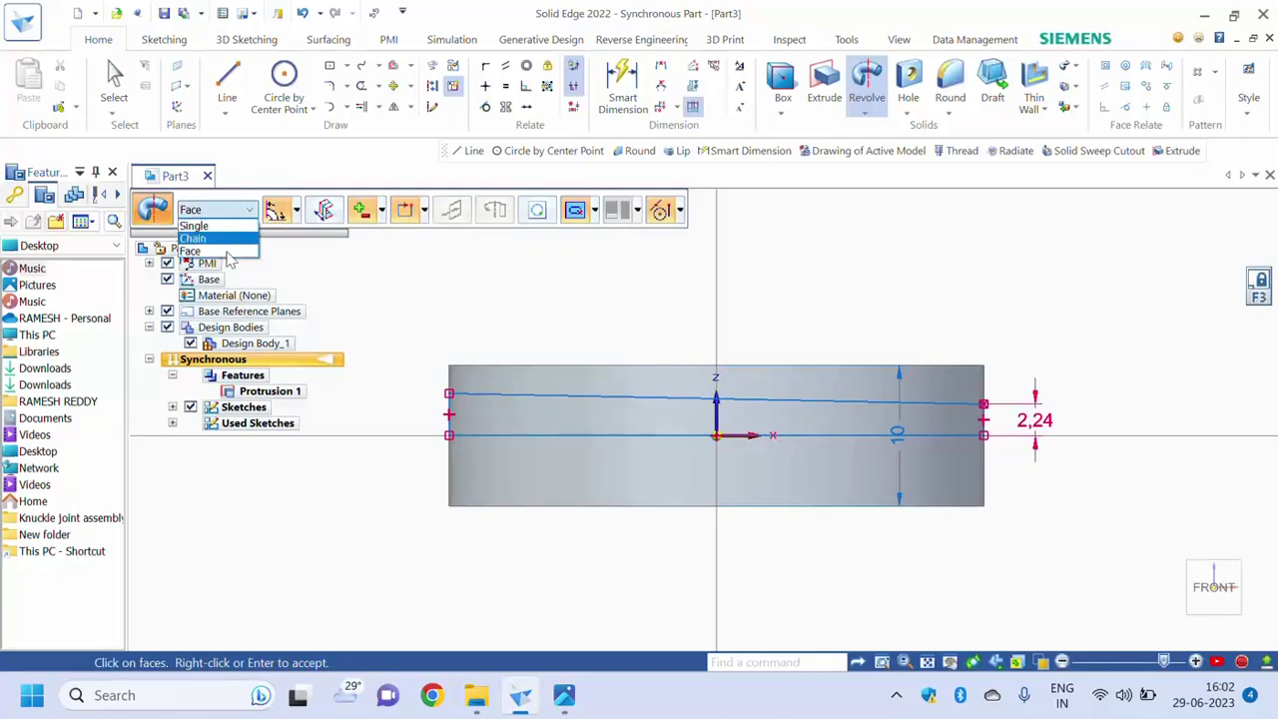
left_click(227, 251)
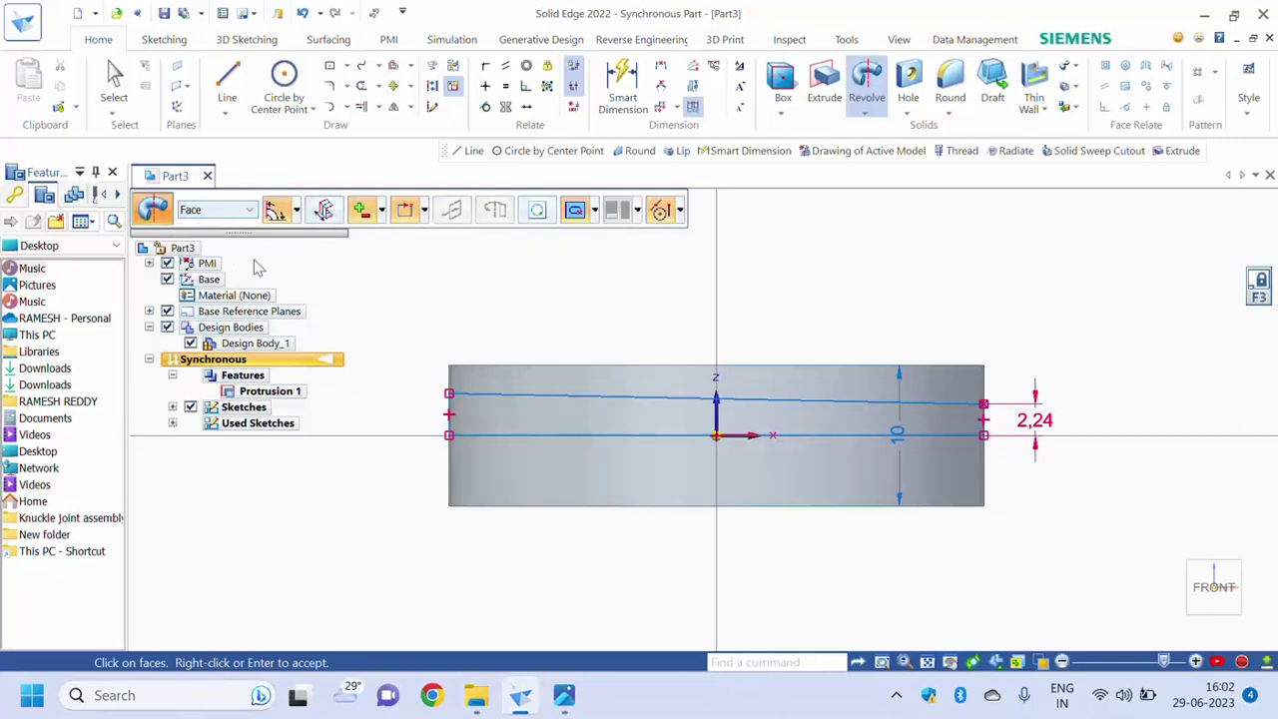
left_click(613, 417)
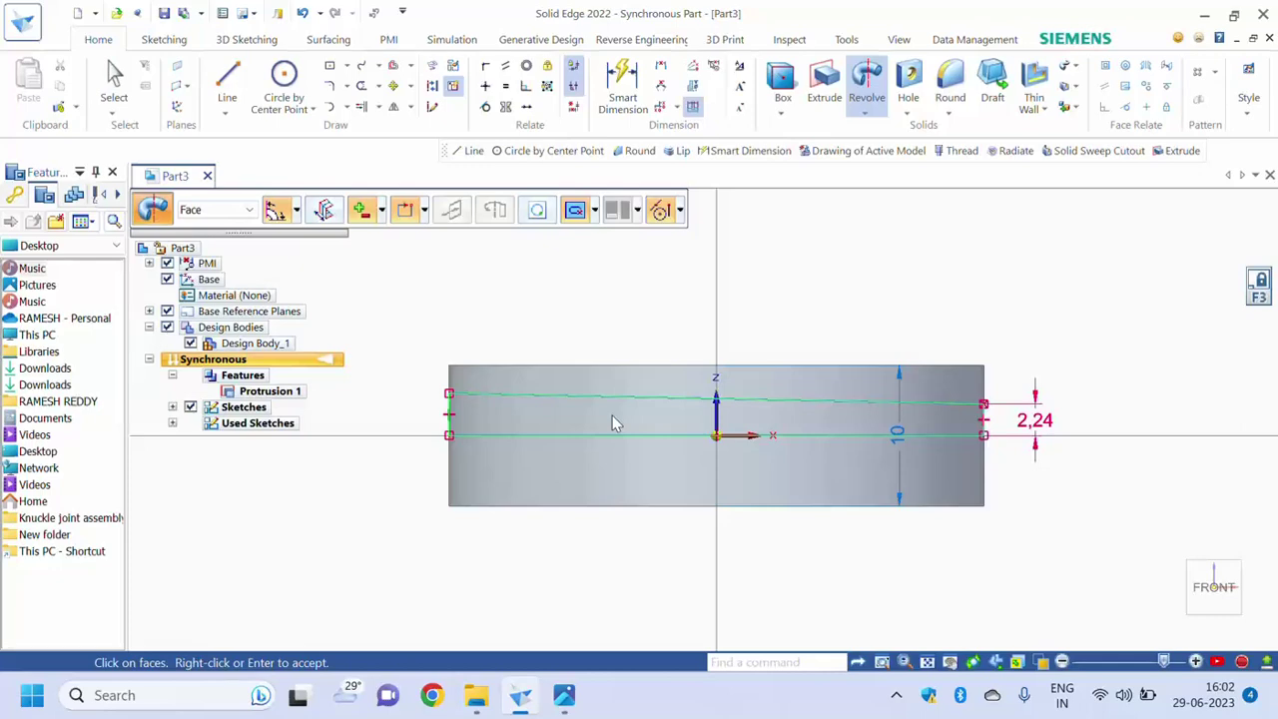
right_click(613, 420)
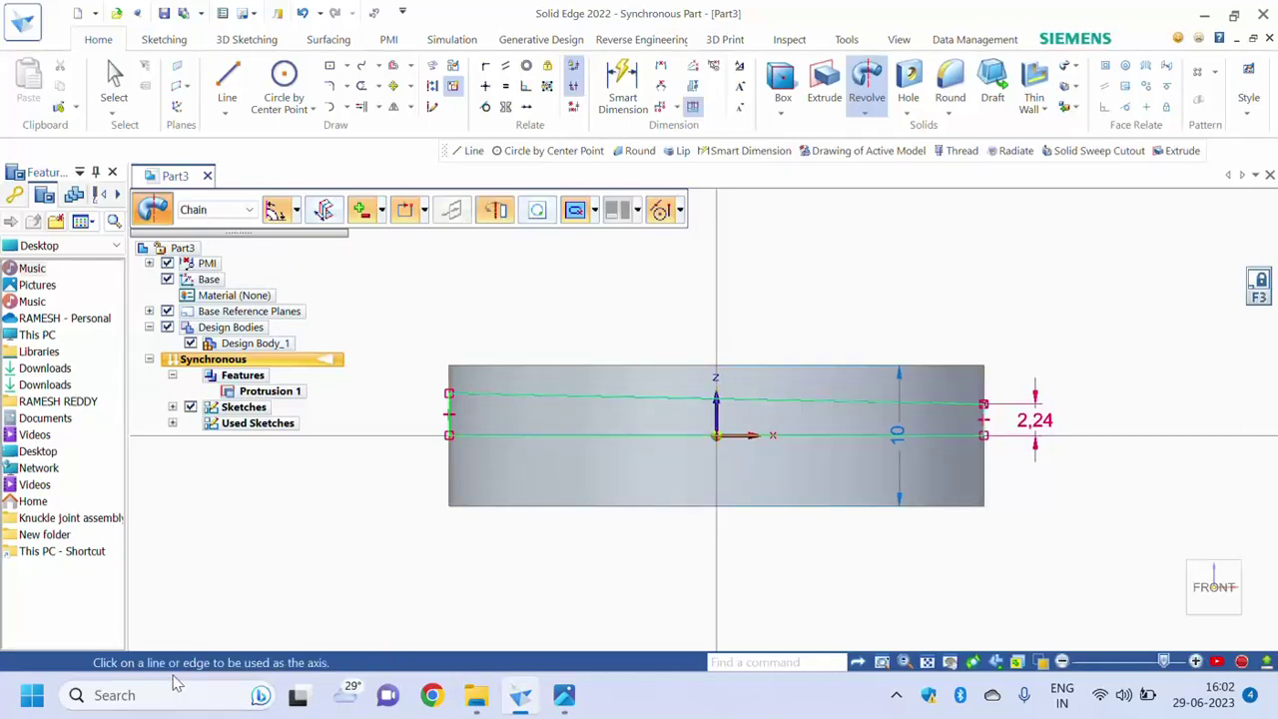
left_click(542, 436)
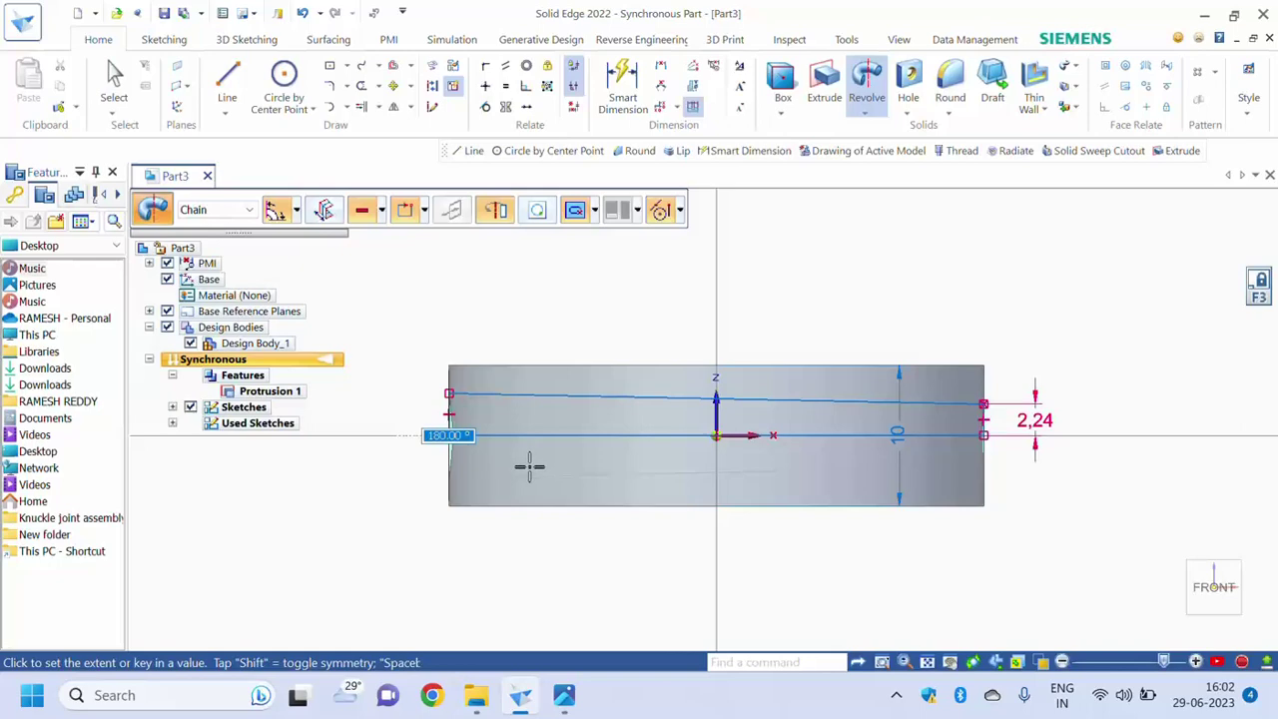
middle_click_drag(530, 467, 593, 471)
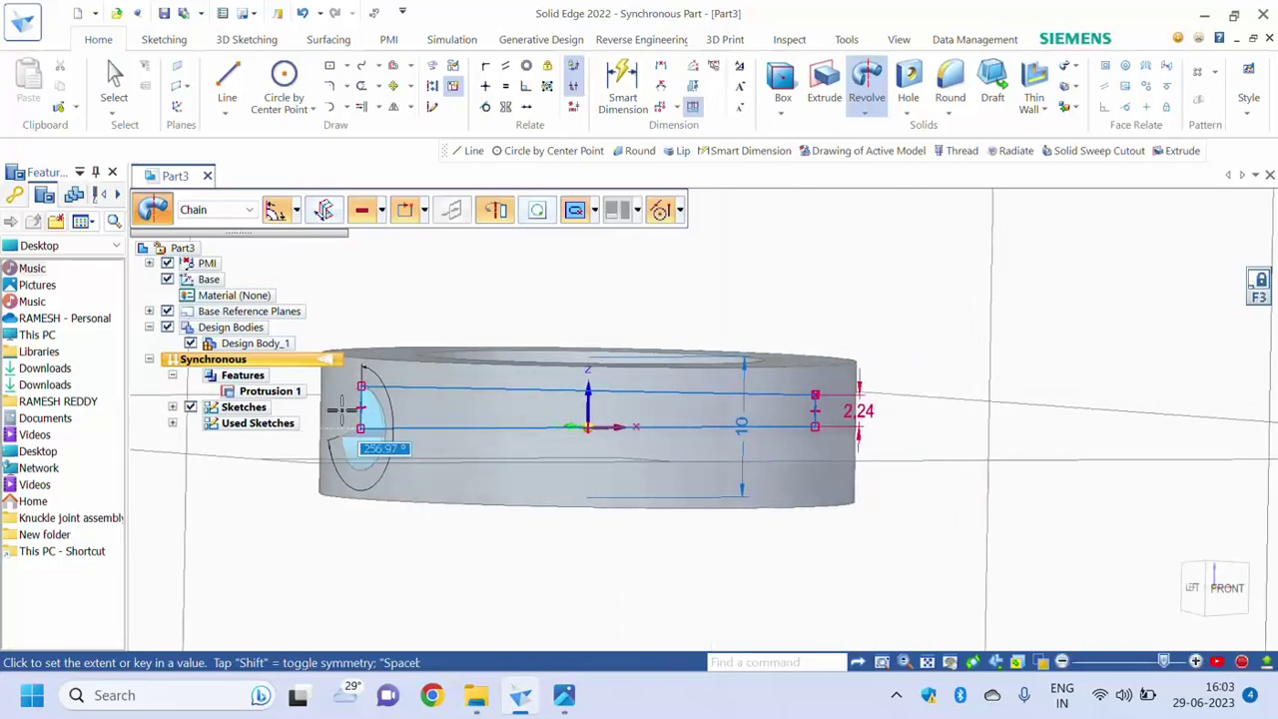
type("360")
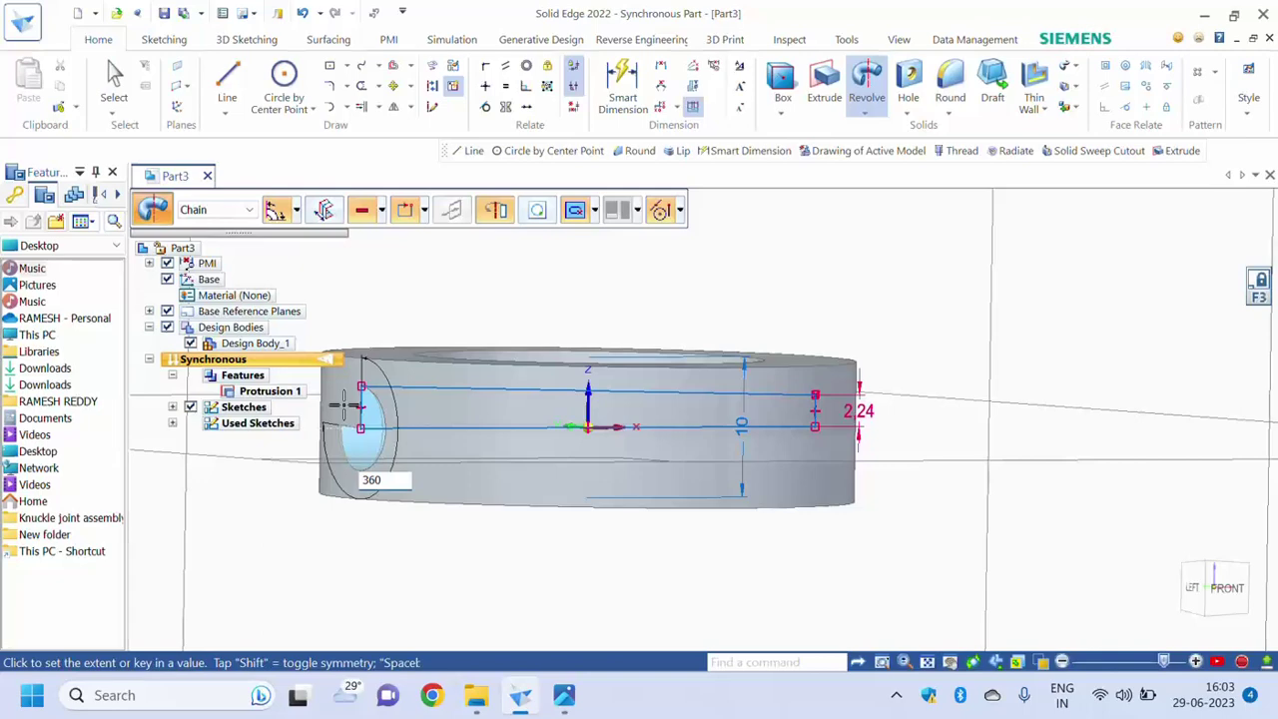
key("Return")
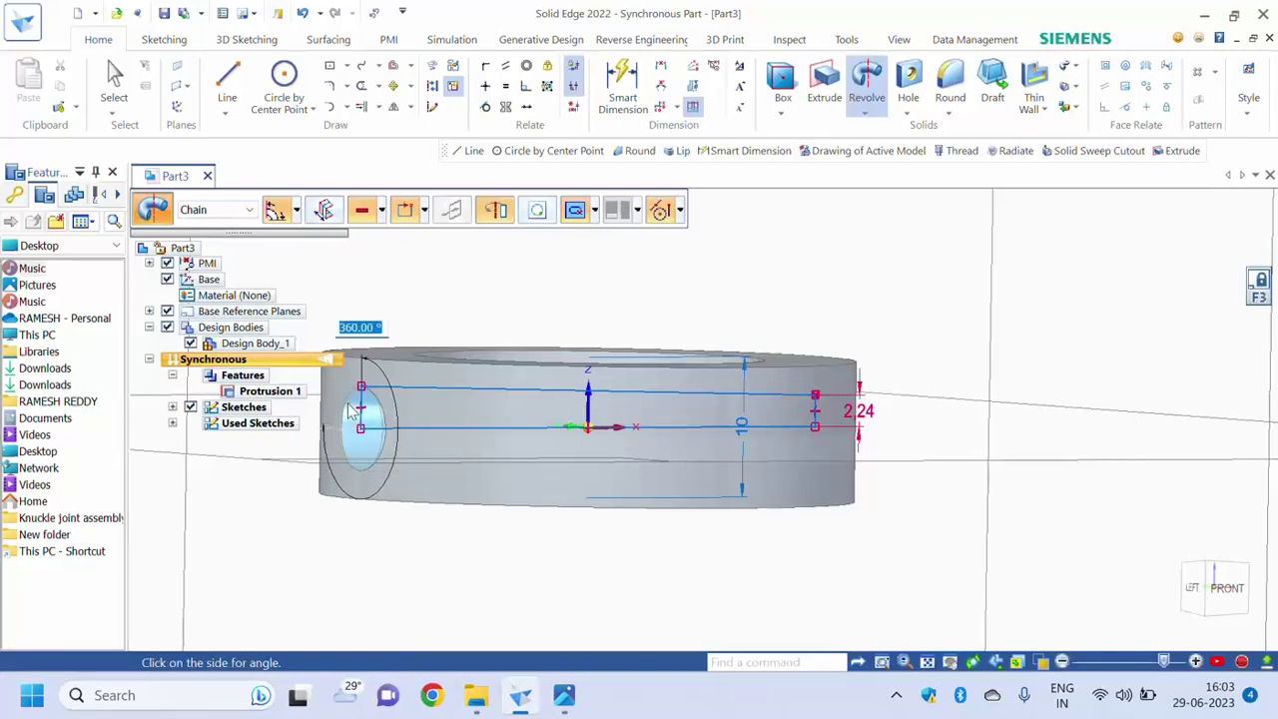
left_click(454, 279)
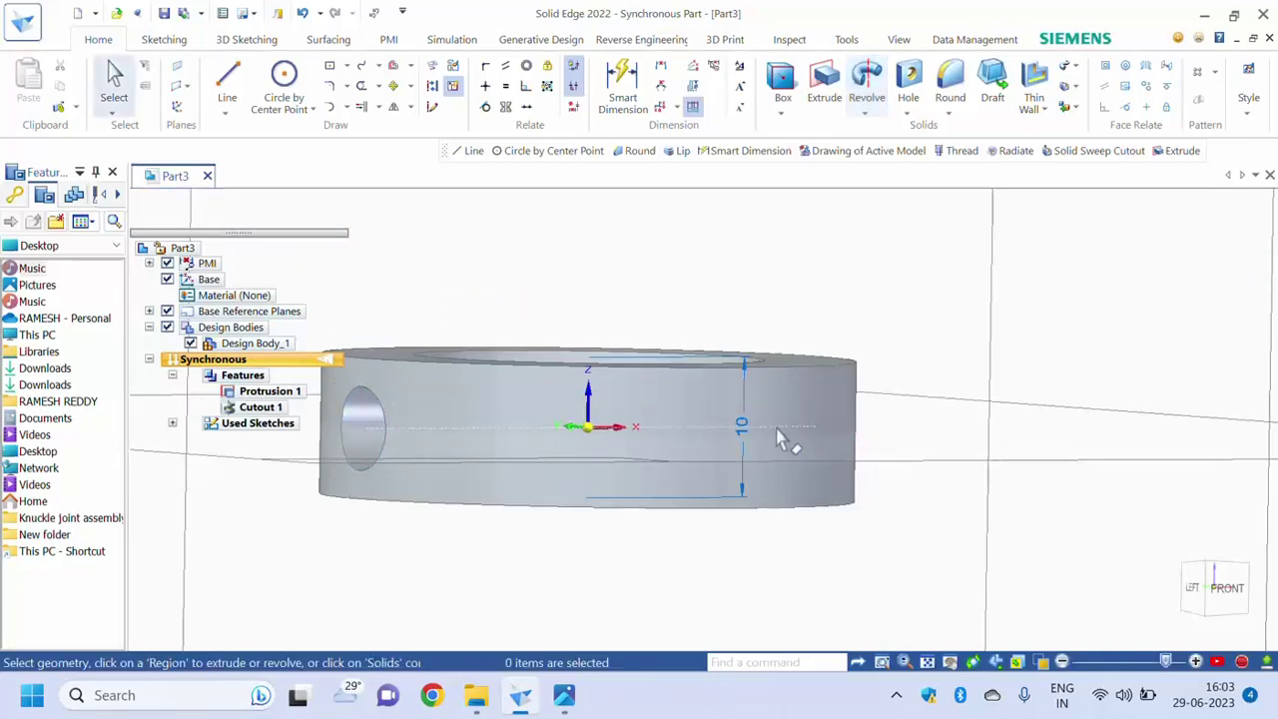
Hide the base reference planes around the finished collar.
key("ctrl+i")
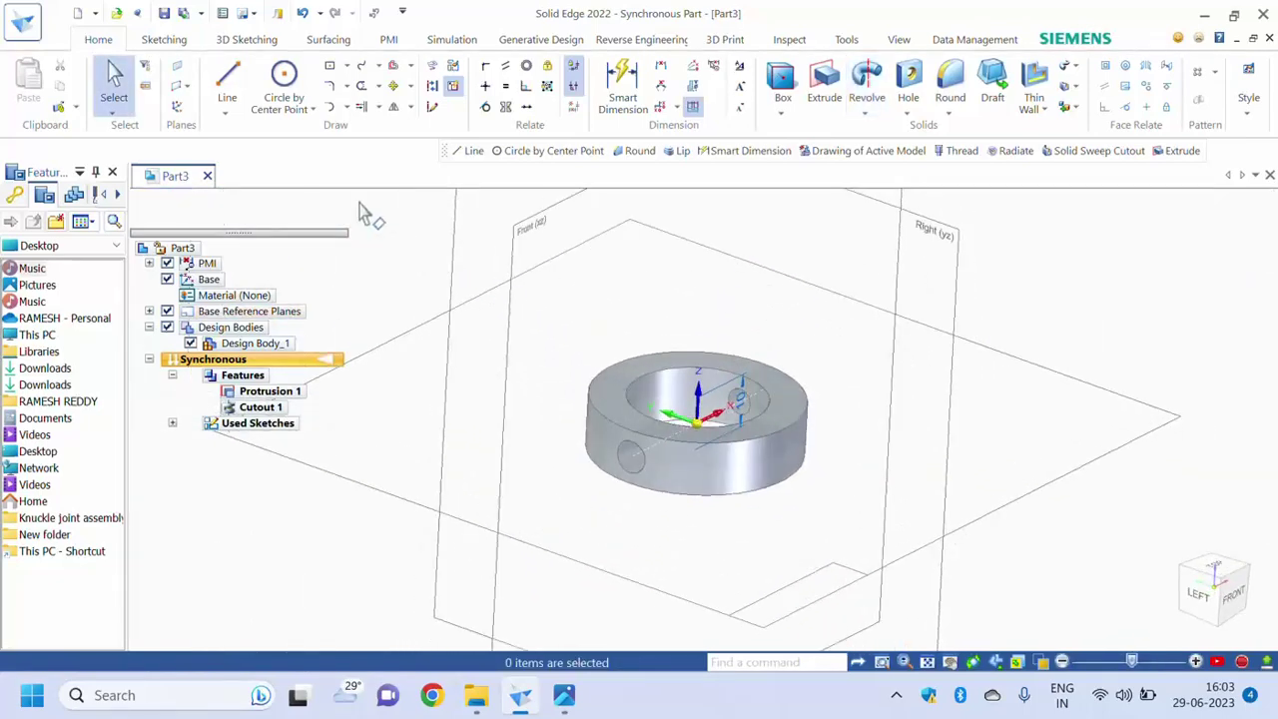
left_click(167, 311)
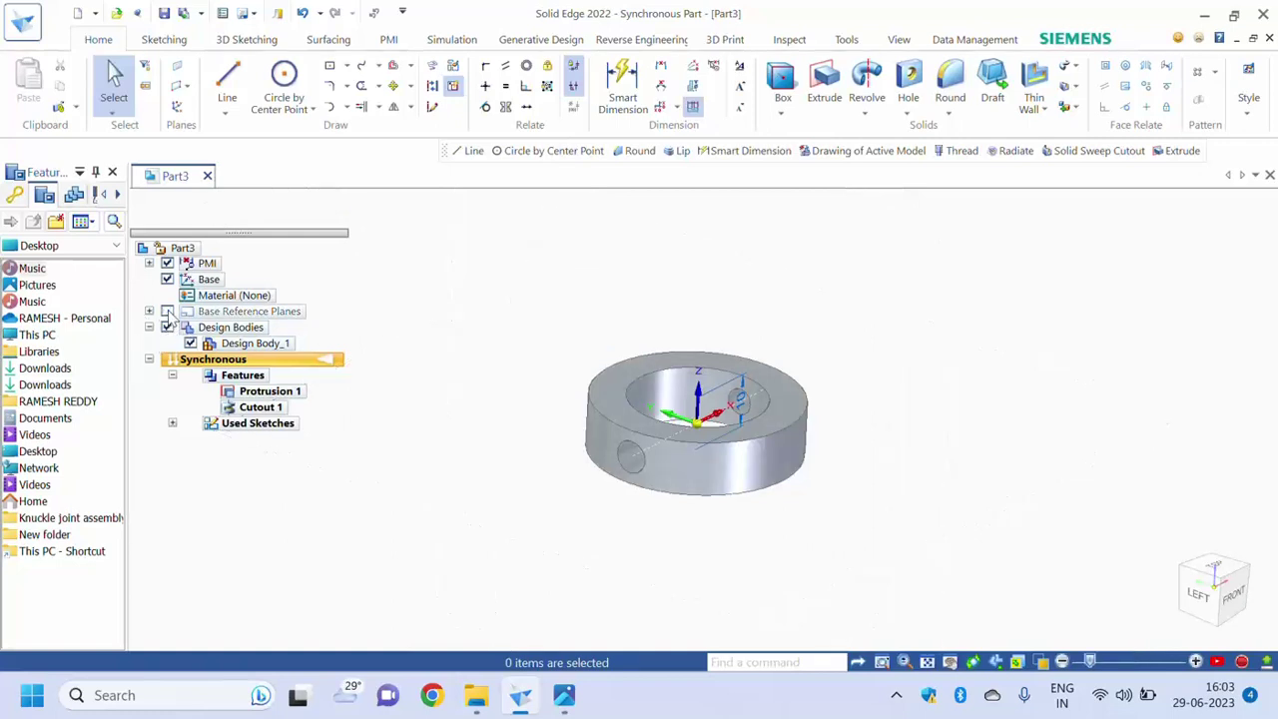
scroll(802, 400, "down", 2)
middle_click_drag(802, 399, 828, 419)
middle_click_drag(679, 419, 679, 471)
Save the part as Coller.par in the Knuckle joint assembly folder.
left_click(165, 18)
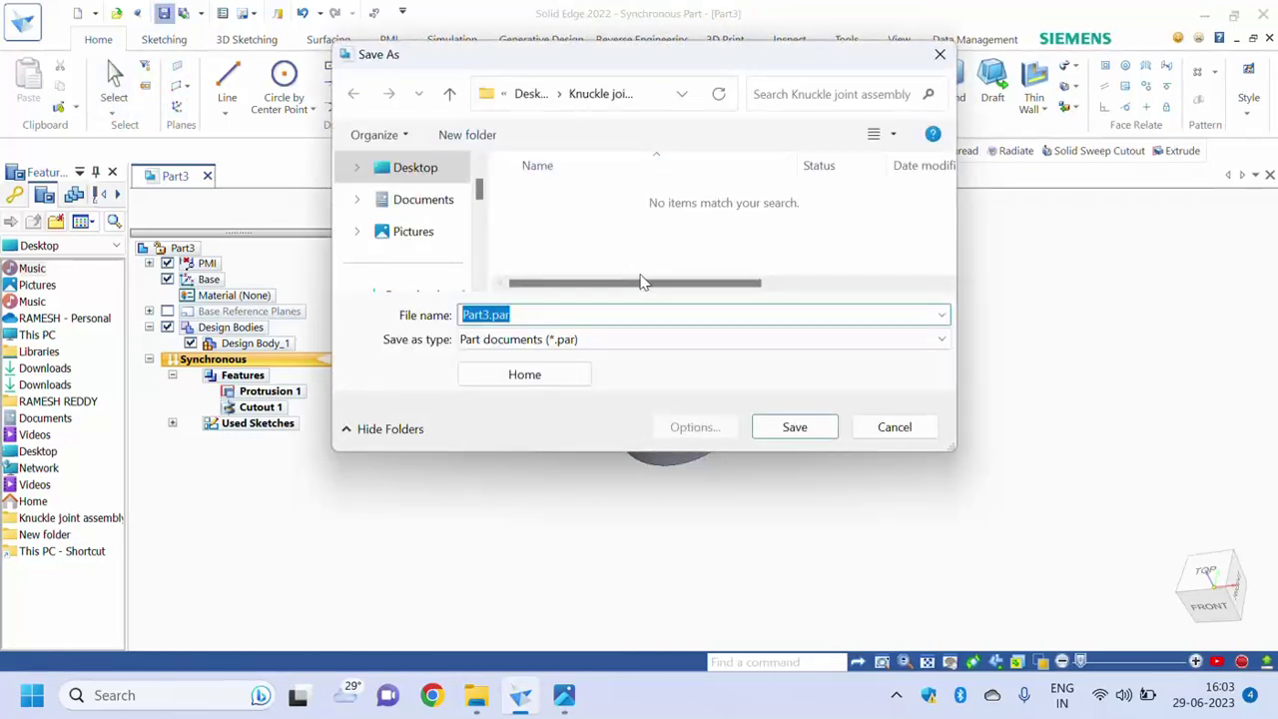
left_click(487, 316)
left_click_drag(486, 316, 436, 316)
type("Colle")
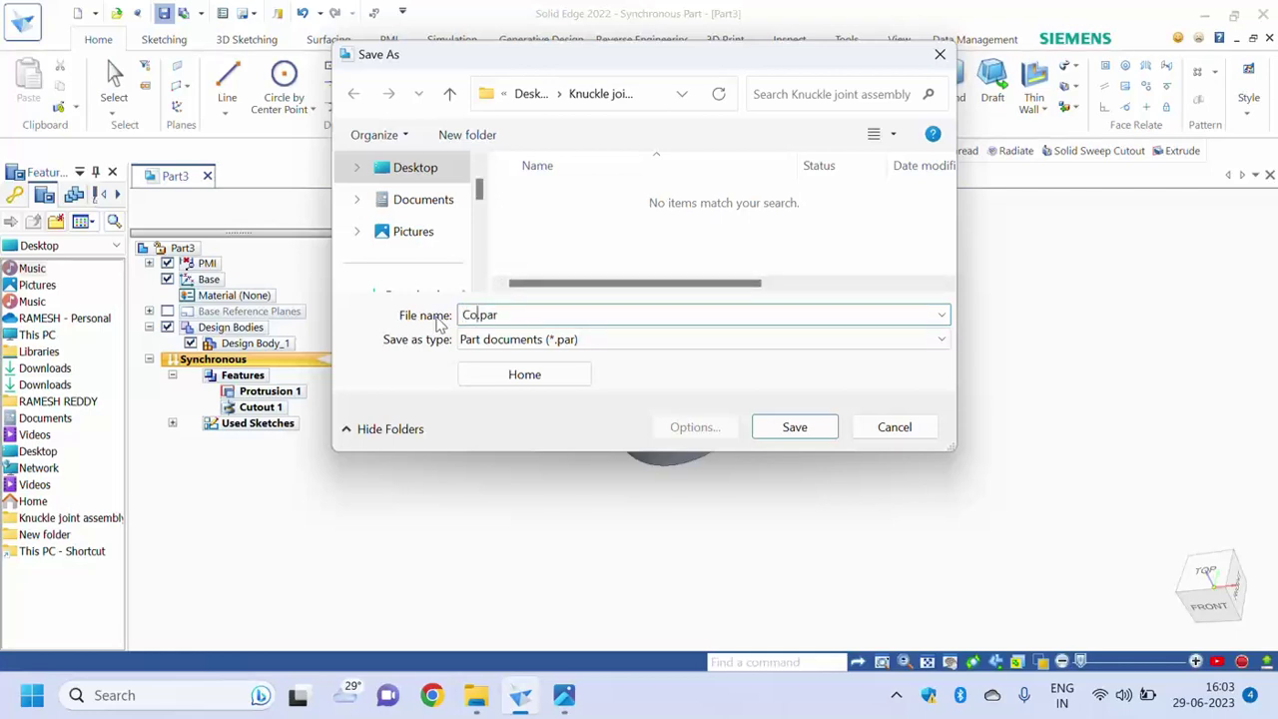
left_click(794, 426)
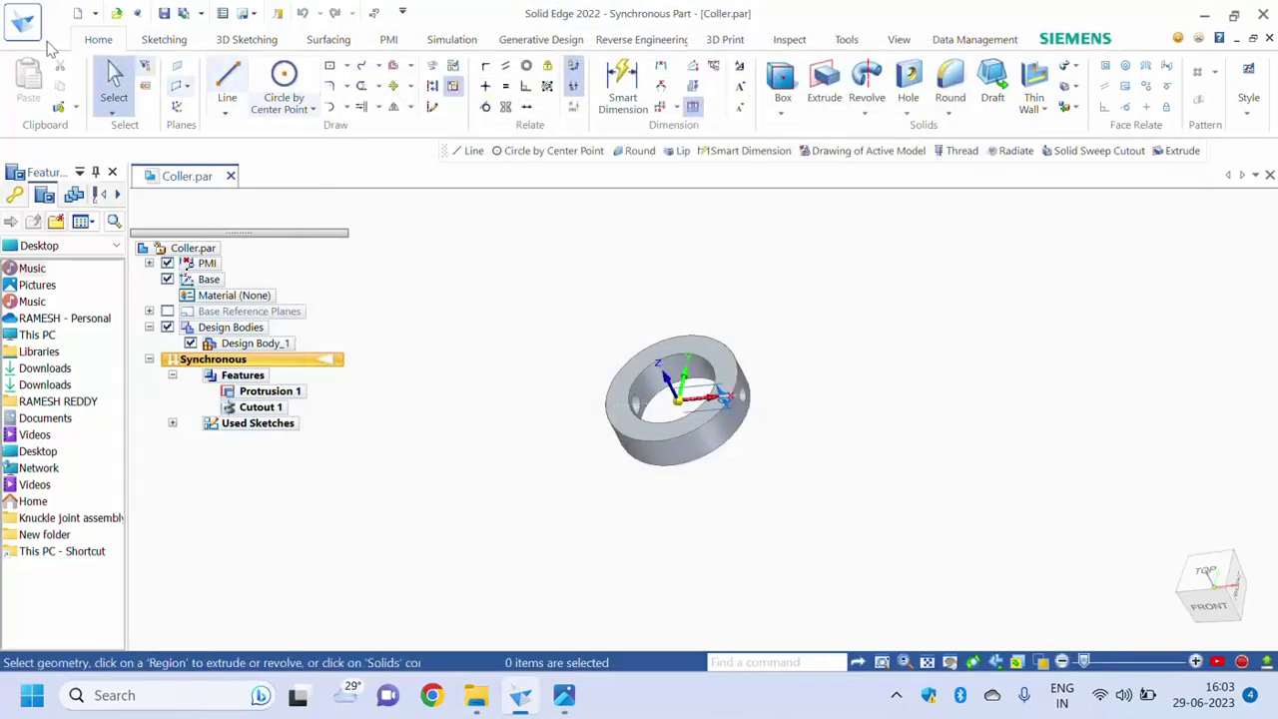
Create a new part from the iso metric part.par template and check the taper pin's dimensions in the Knuckle joint.jpg drawing.
left_click(22, 22)
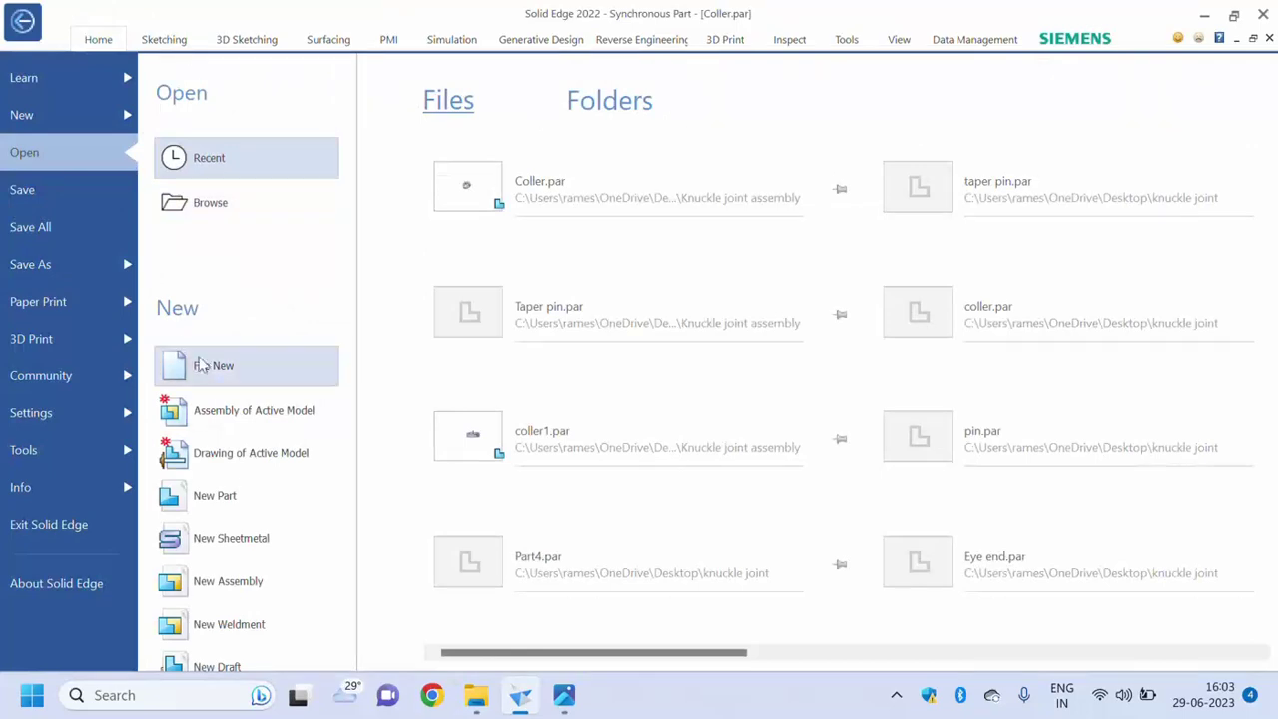
left_click(213, 366)
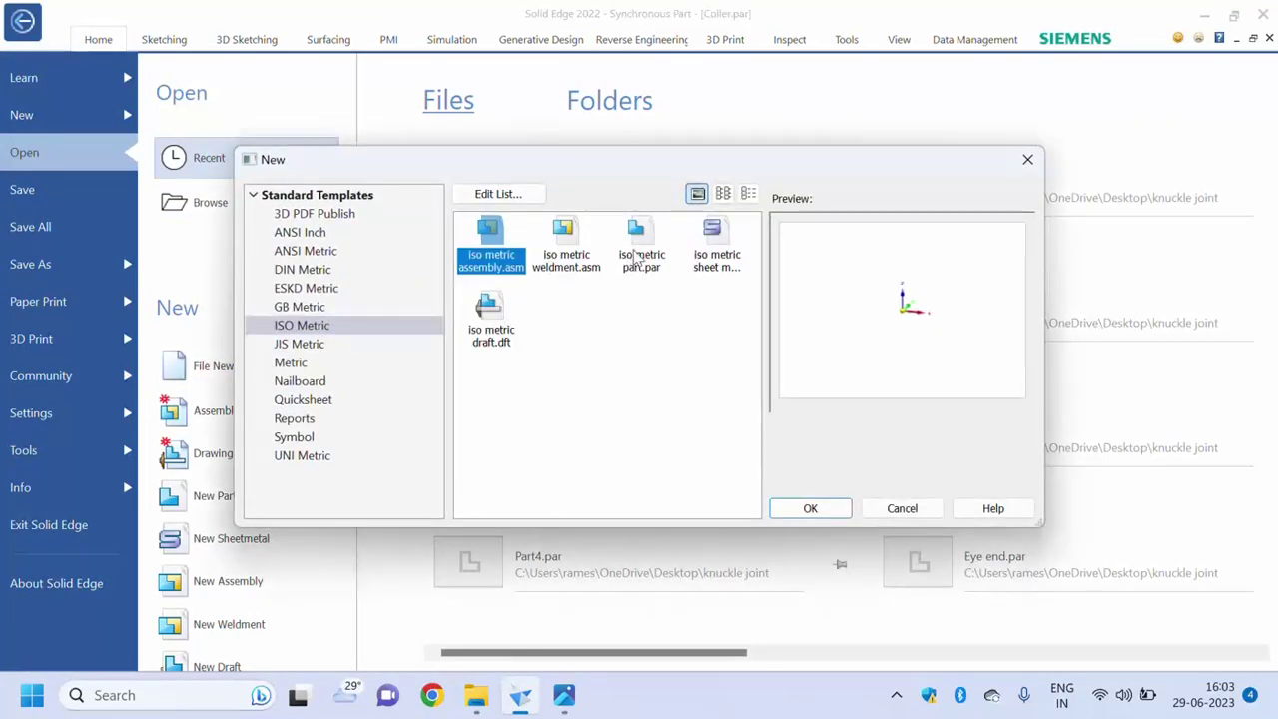
left_click(641, 258)
left_click(809, 509)
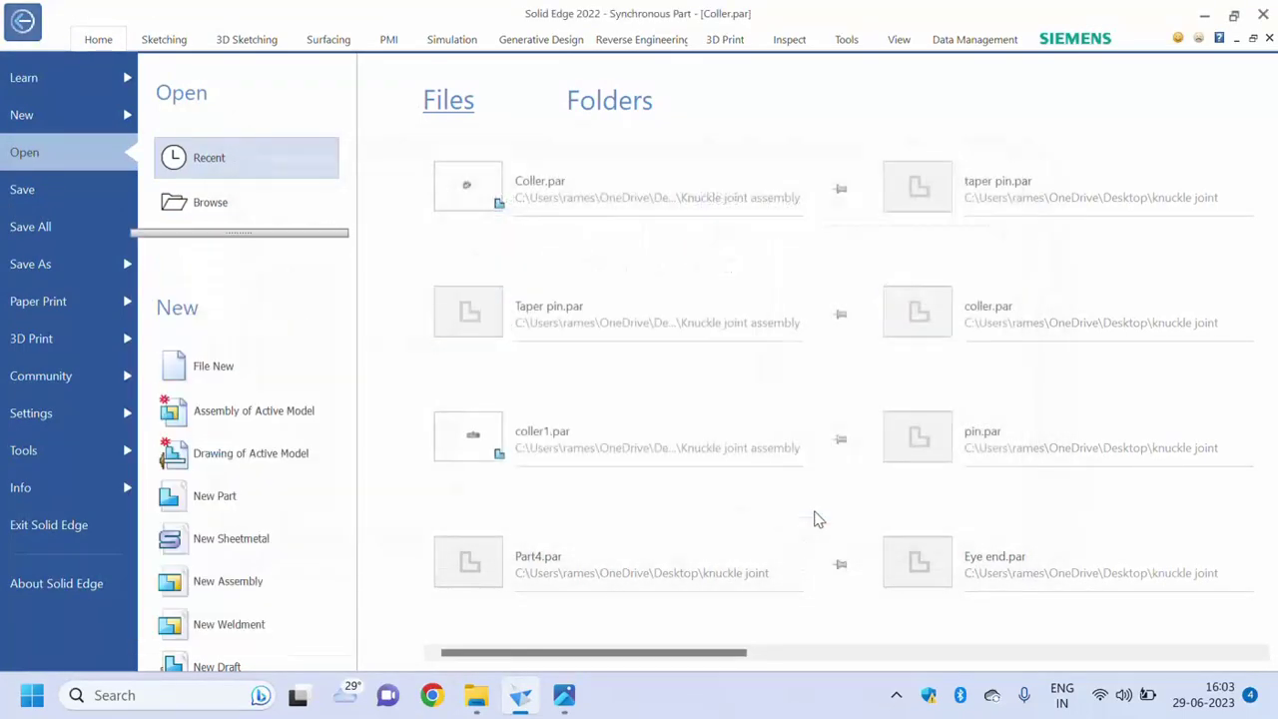
left_click(564, 695)
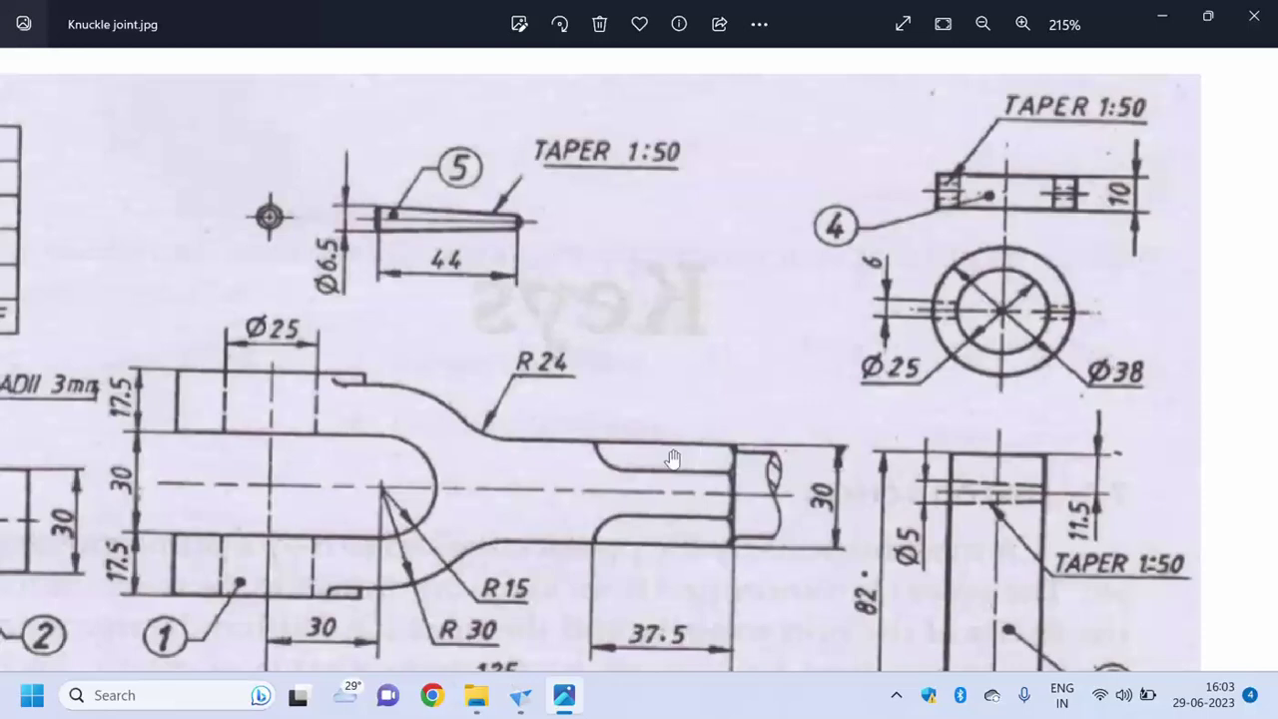
left_click(562, 697)
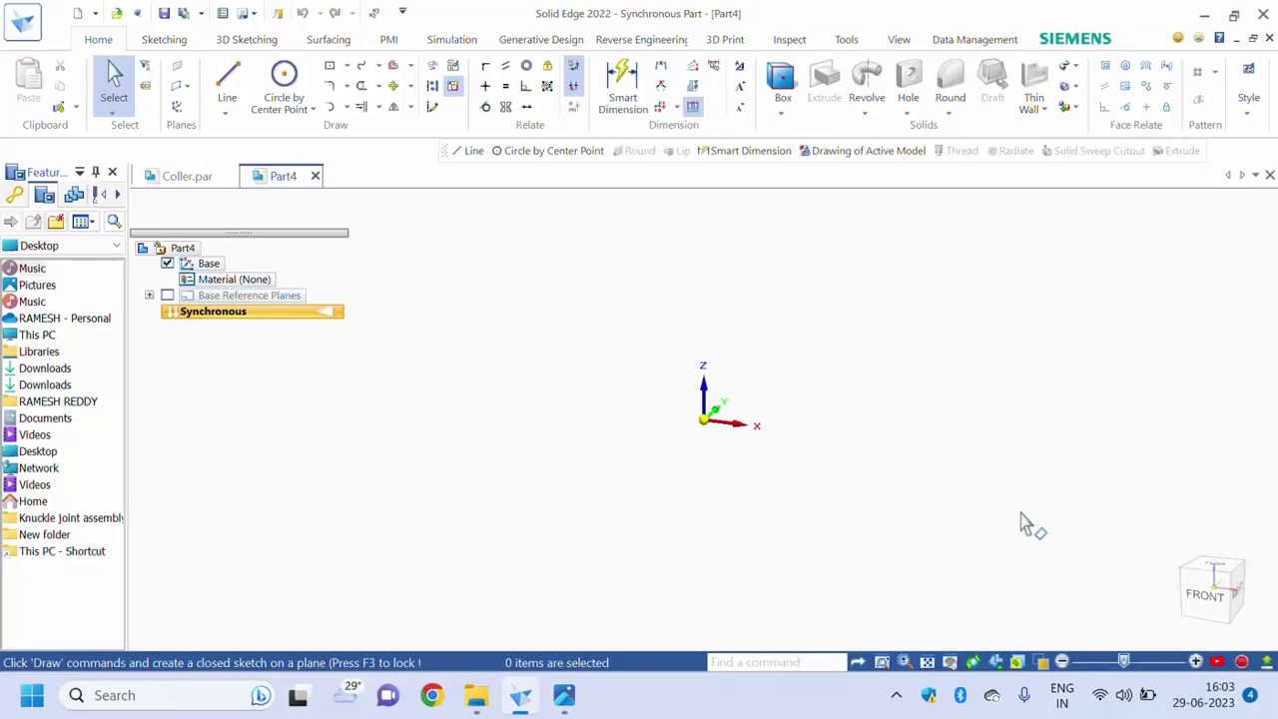
Draw a horizontal line about 198 mm long just below the origin in the front view.
key("ctrl+f")
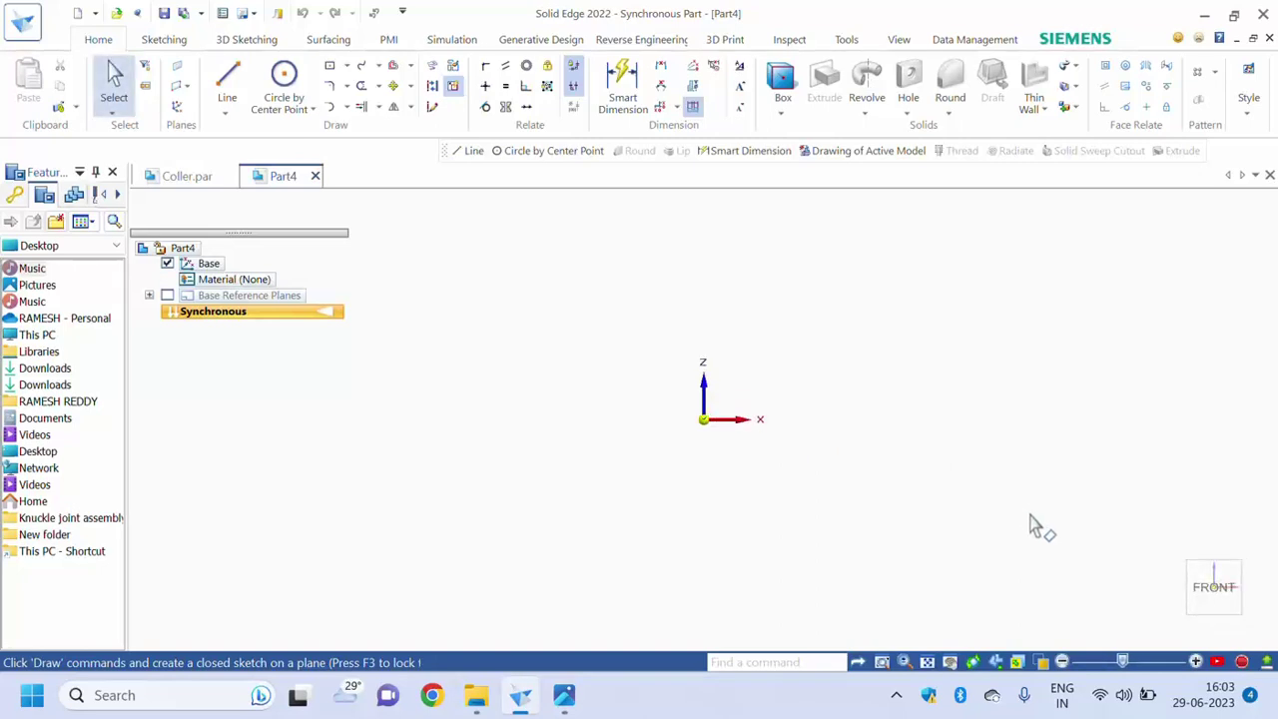
left_click(227, 80)
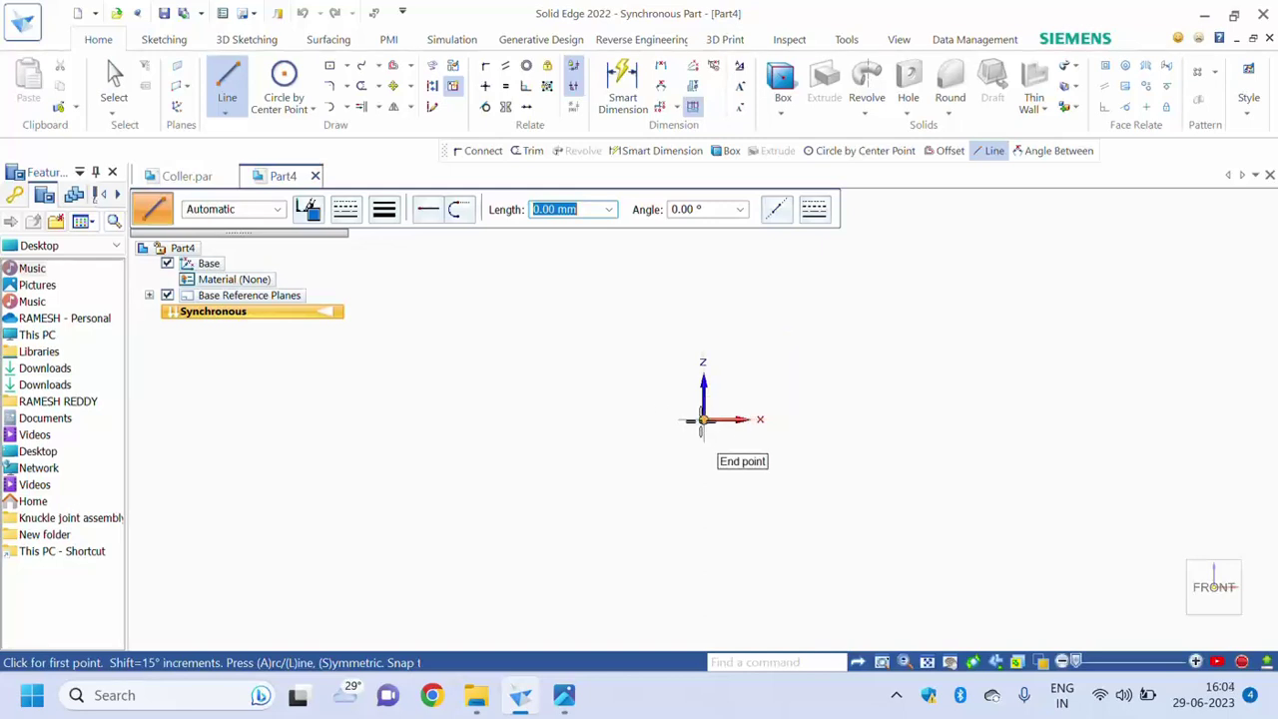
left_click(696, 466)
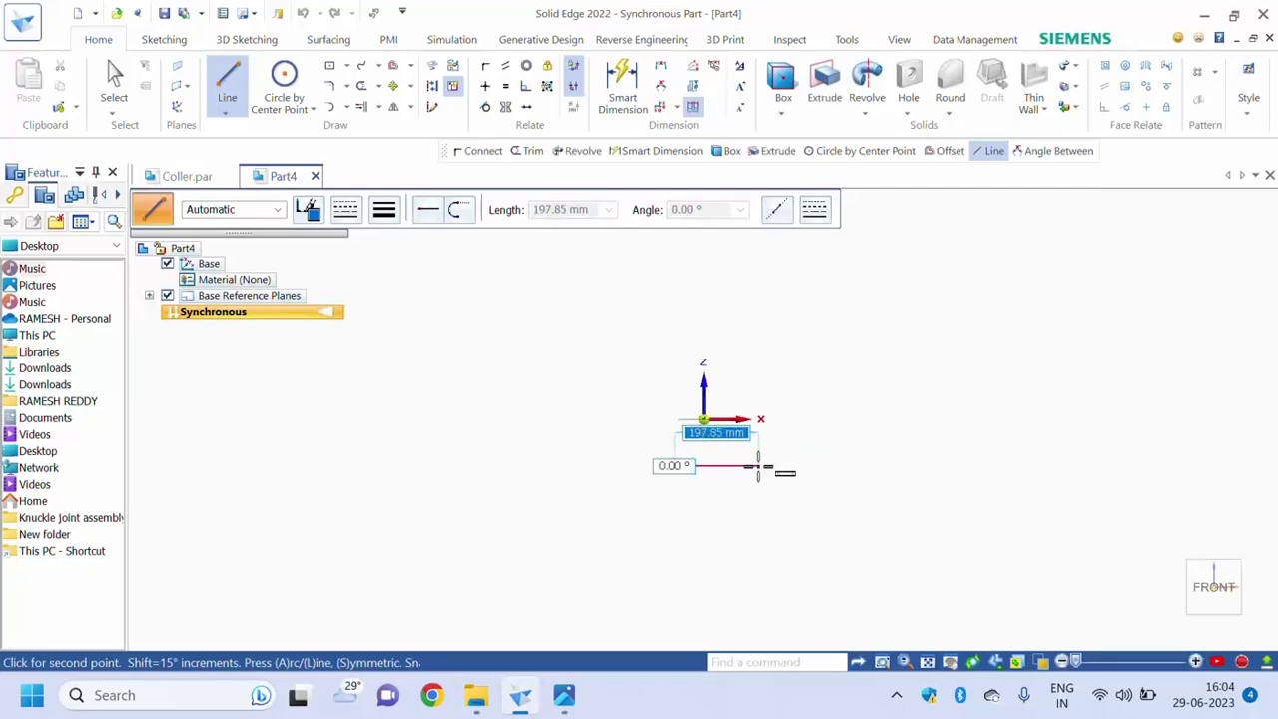
left_click(757, 466)
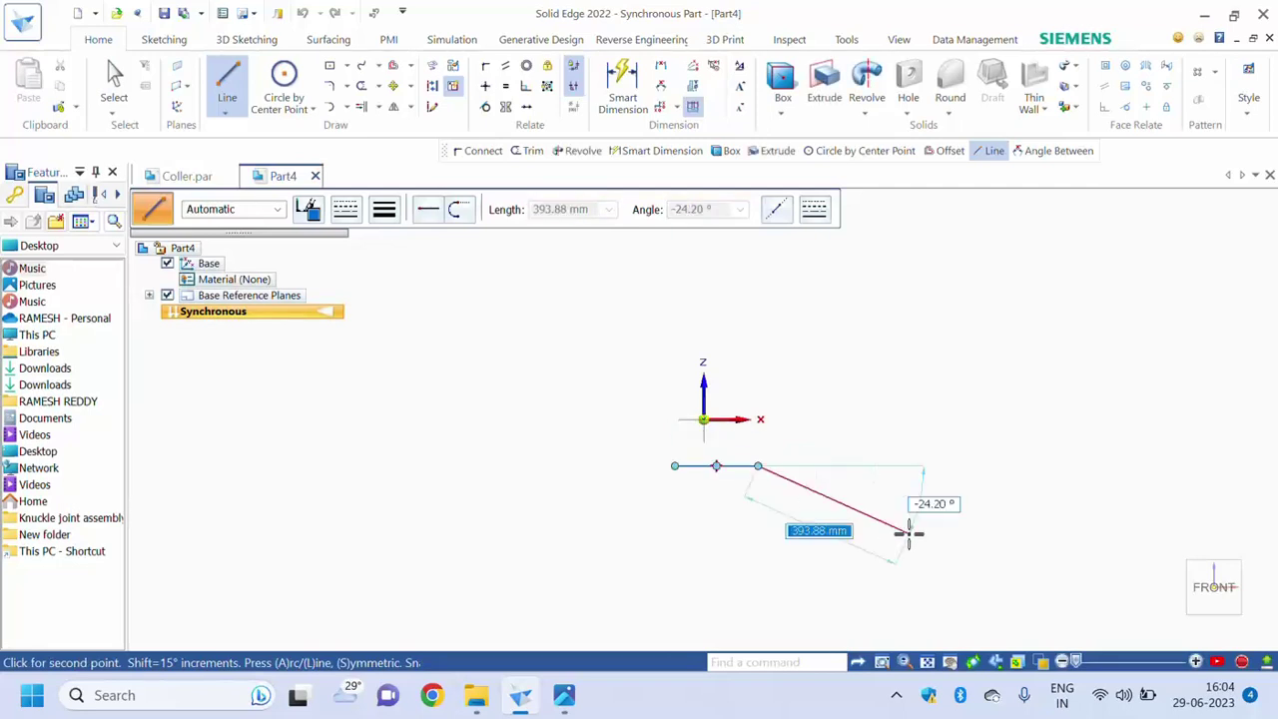
key("Escape")
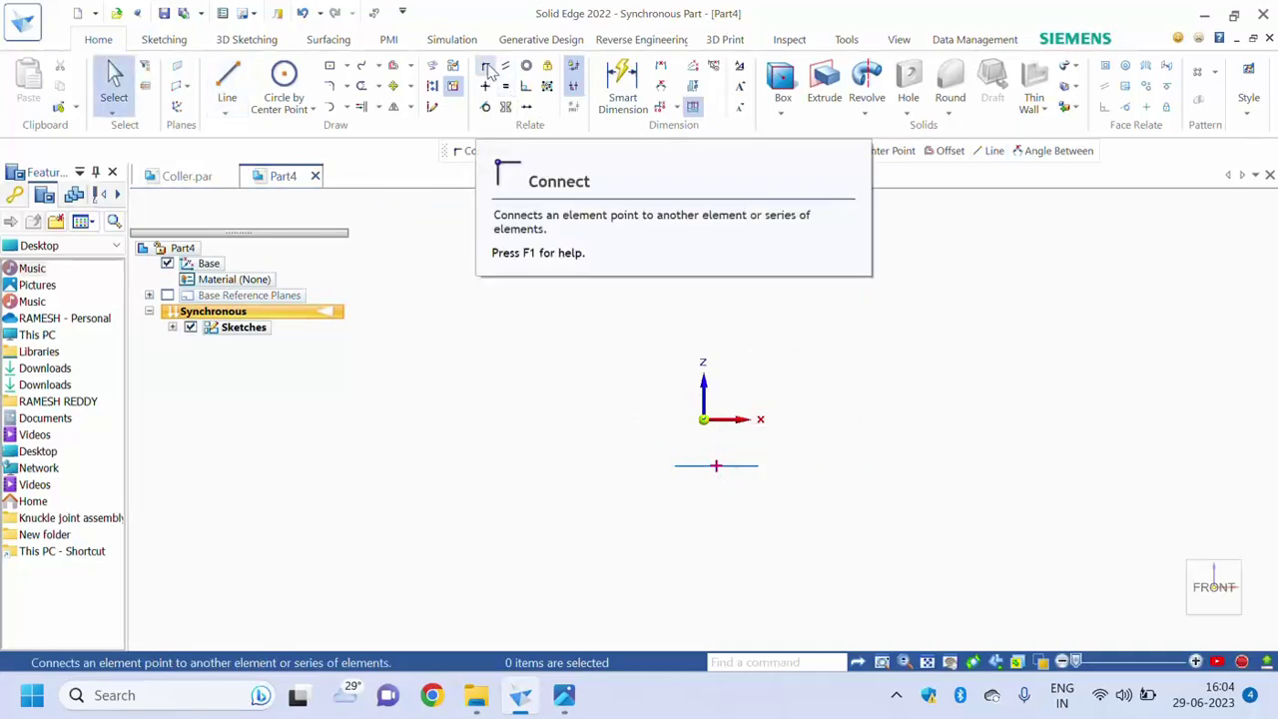
Connect the horizontal line's midpoint to the origin.
left_click(489, 67)
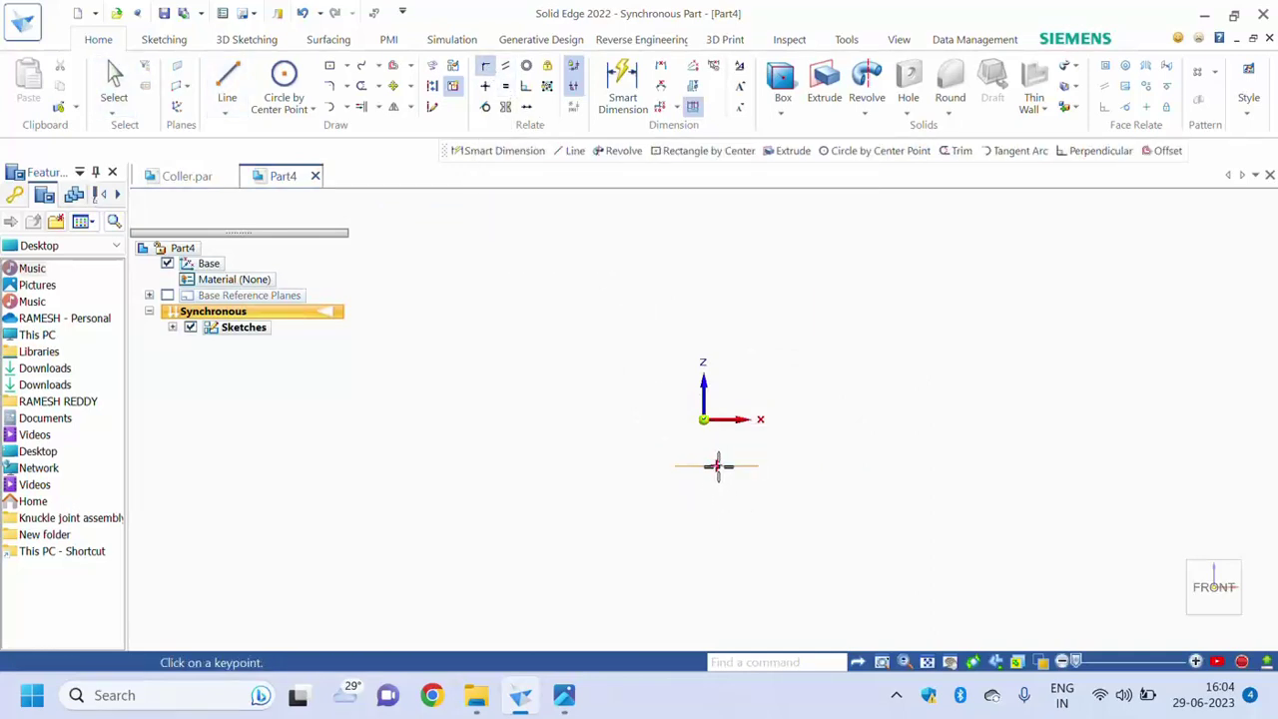
left_click(717, 465)
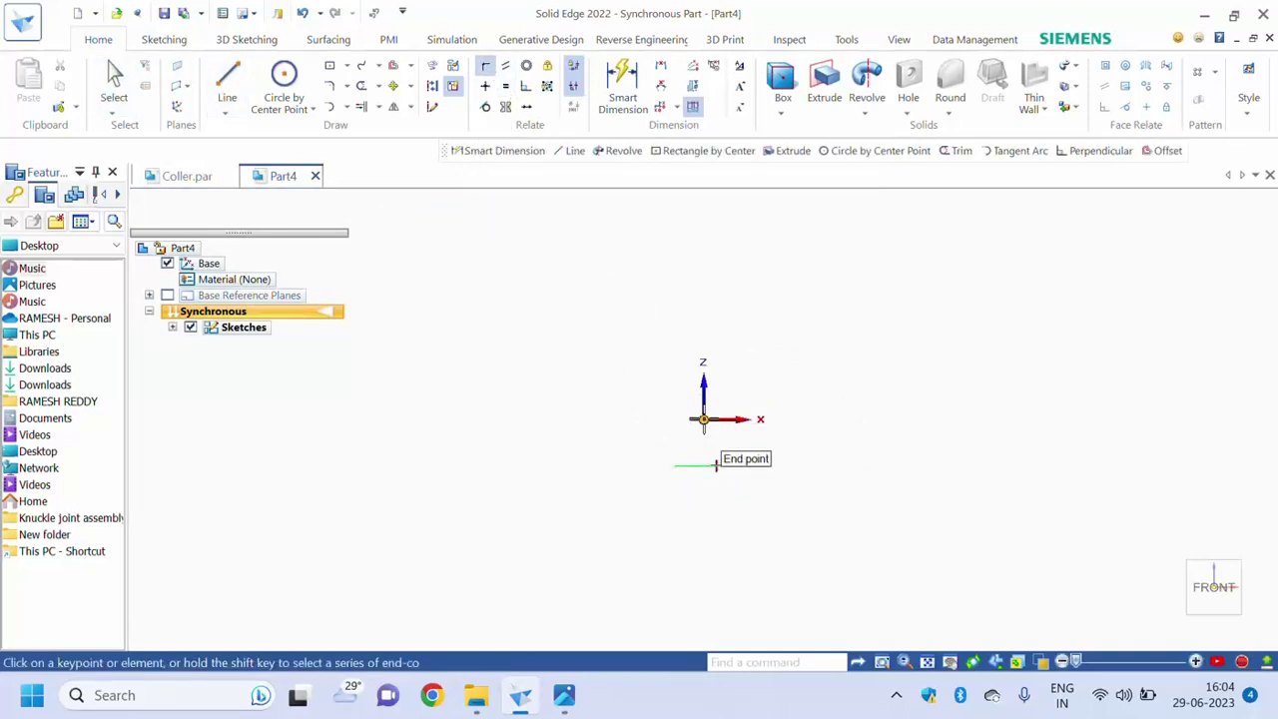
left_click(703, 420)
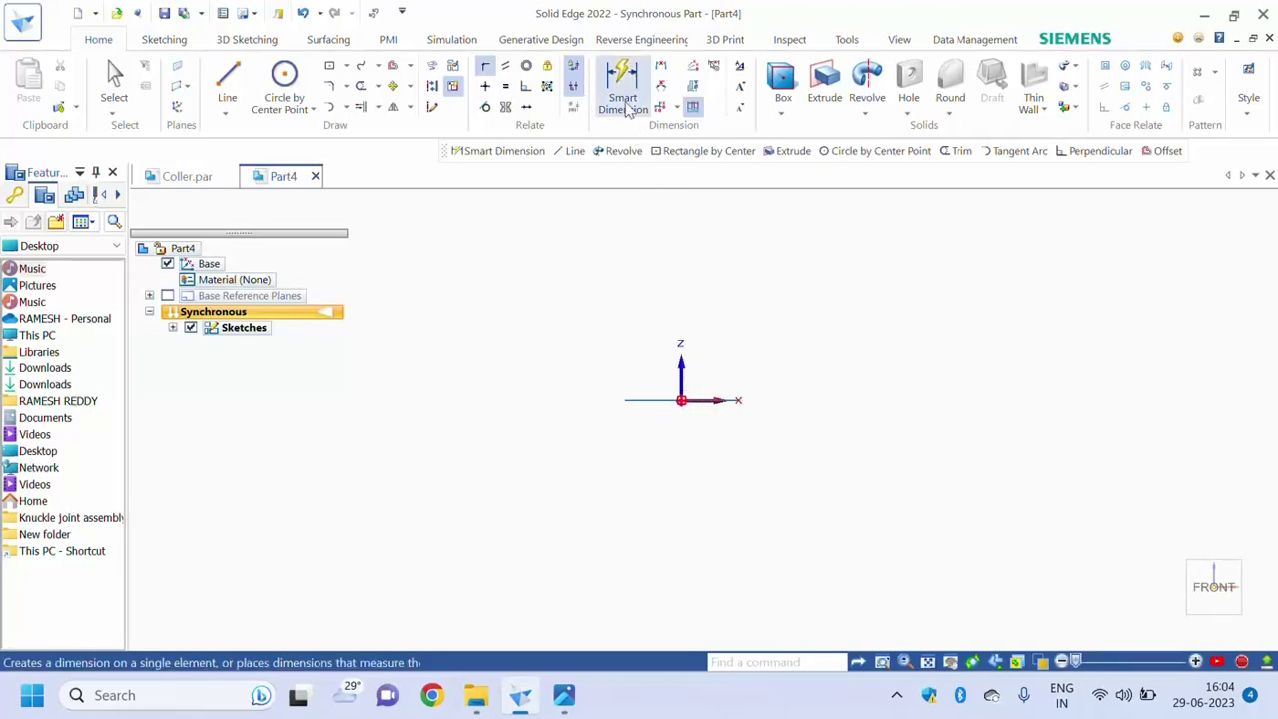
Dimension the horizontal line's length below it and set it to 44 mm.
left_click(622, 92)
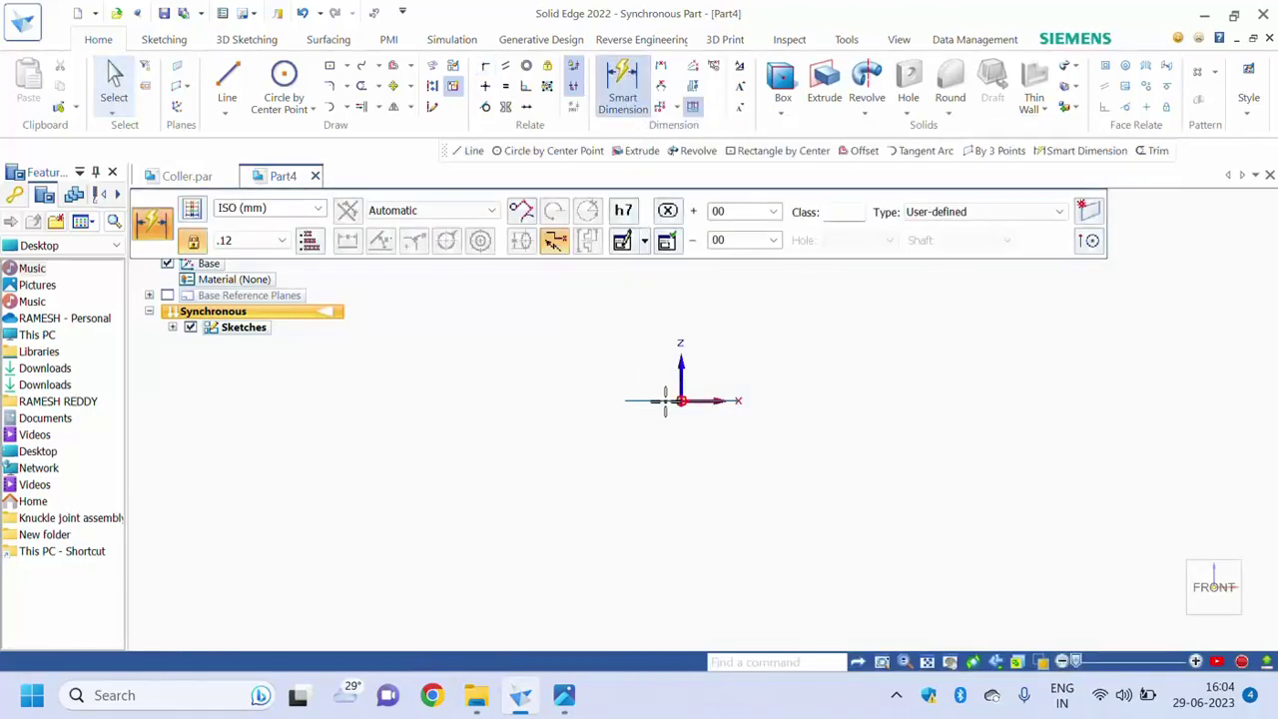
left_click(667, 401)
left_click(662, 439)
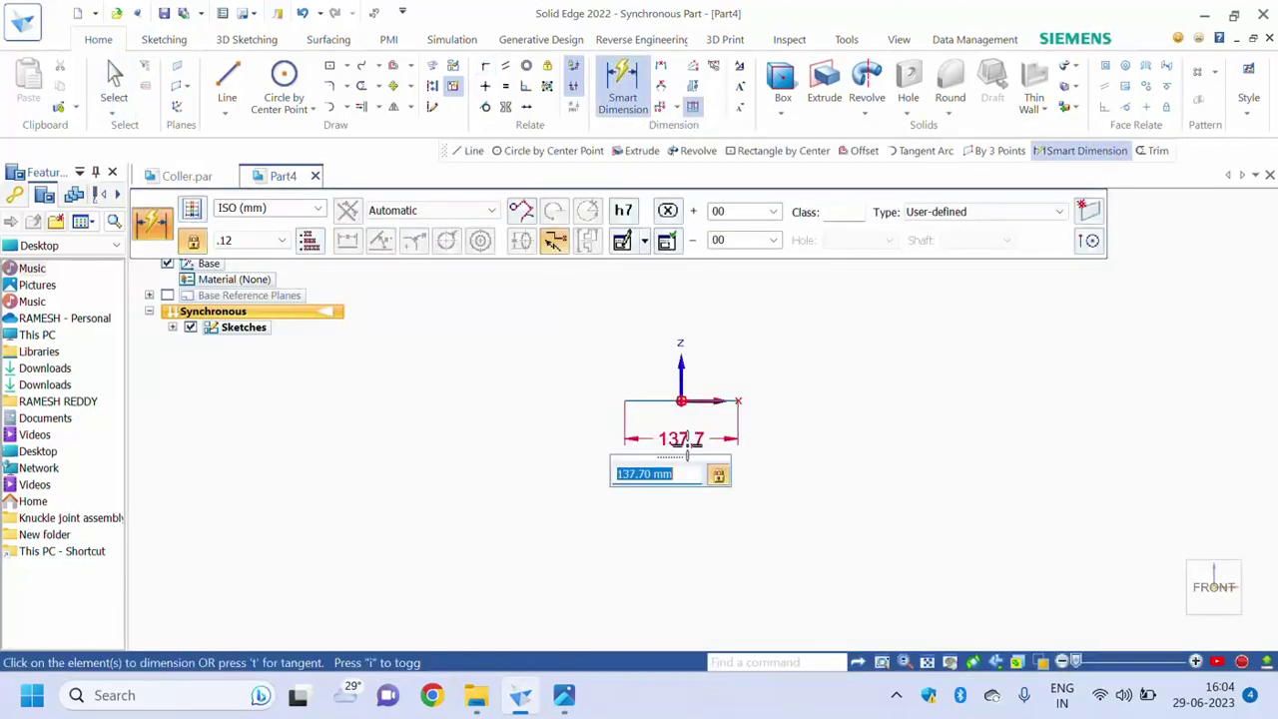
type("44")
key("Return")
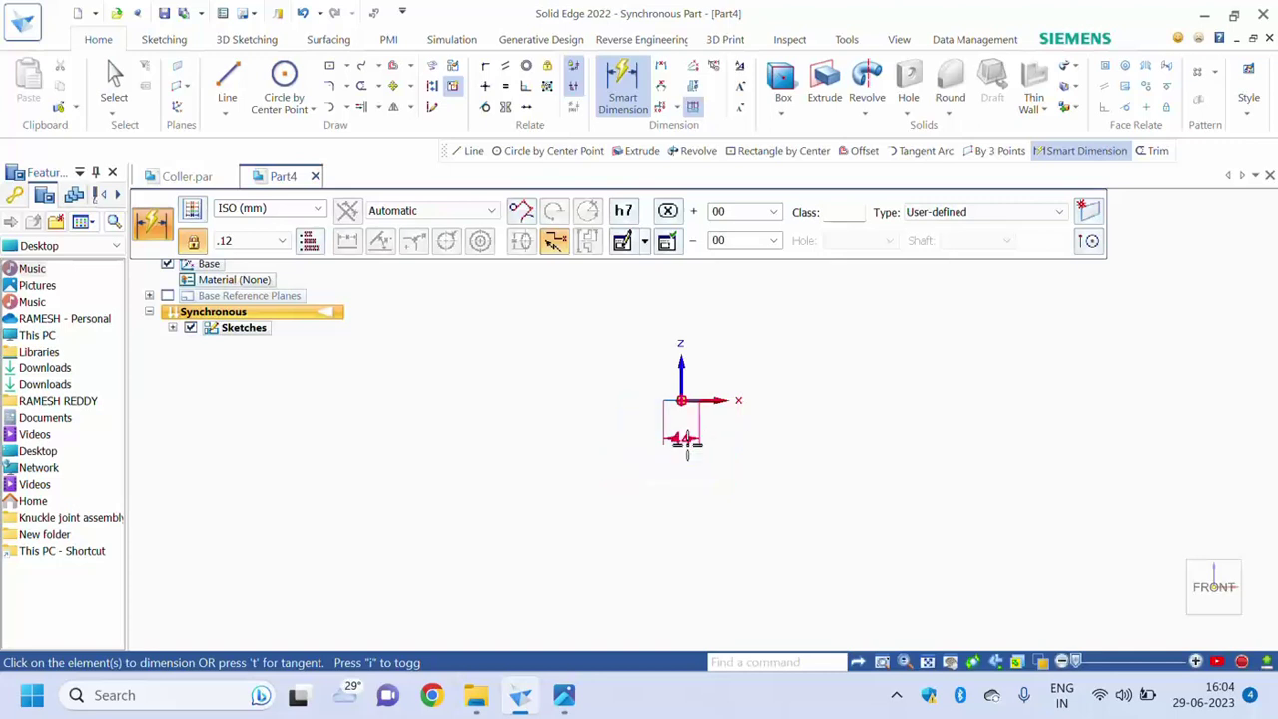
scroll(679, 420, "up", 3)
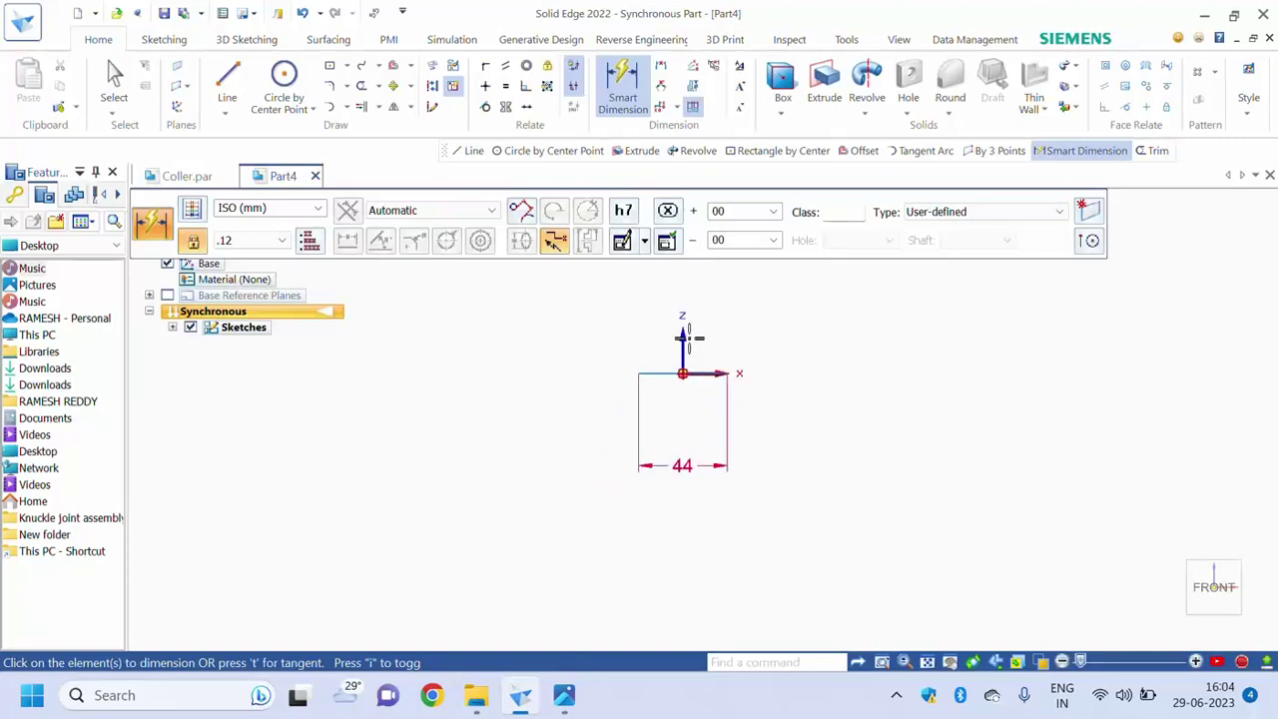
scroll(711, 345, "up", 2)
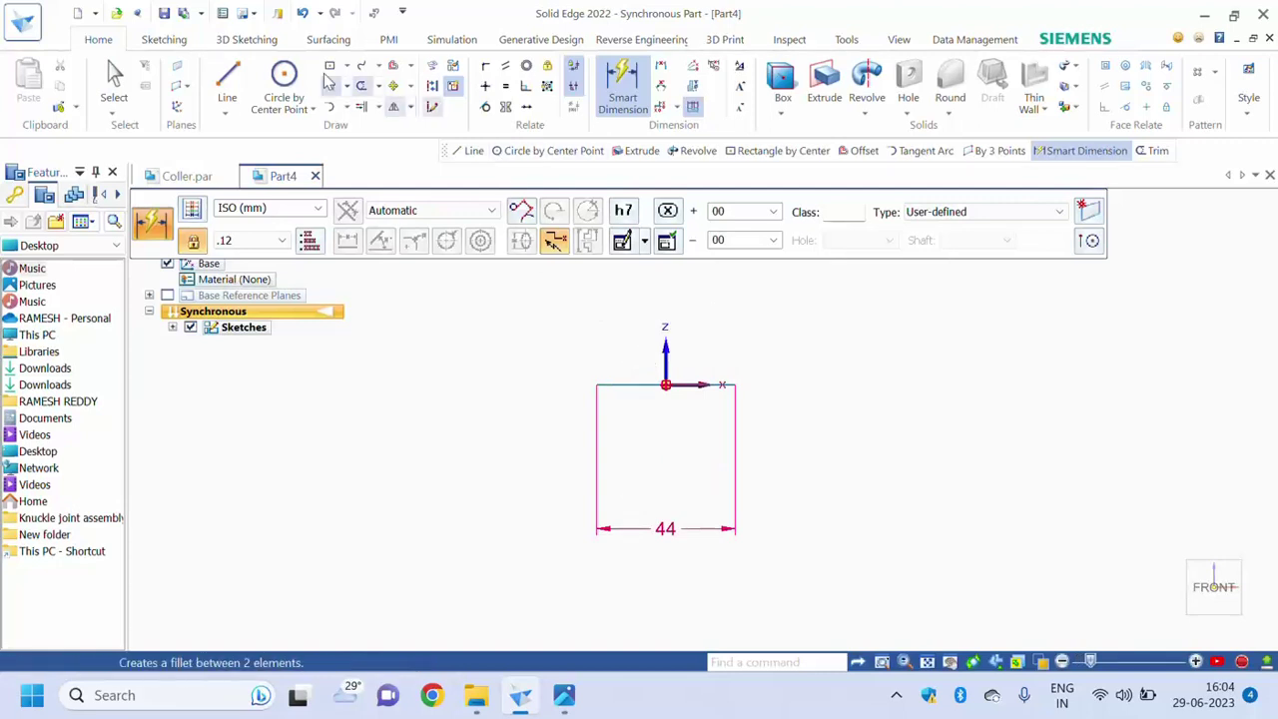
key("Escape")
Draw a vertical line 3.25 mm long at 90° upward from the left end of the 44 mm line.
key("l")
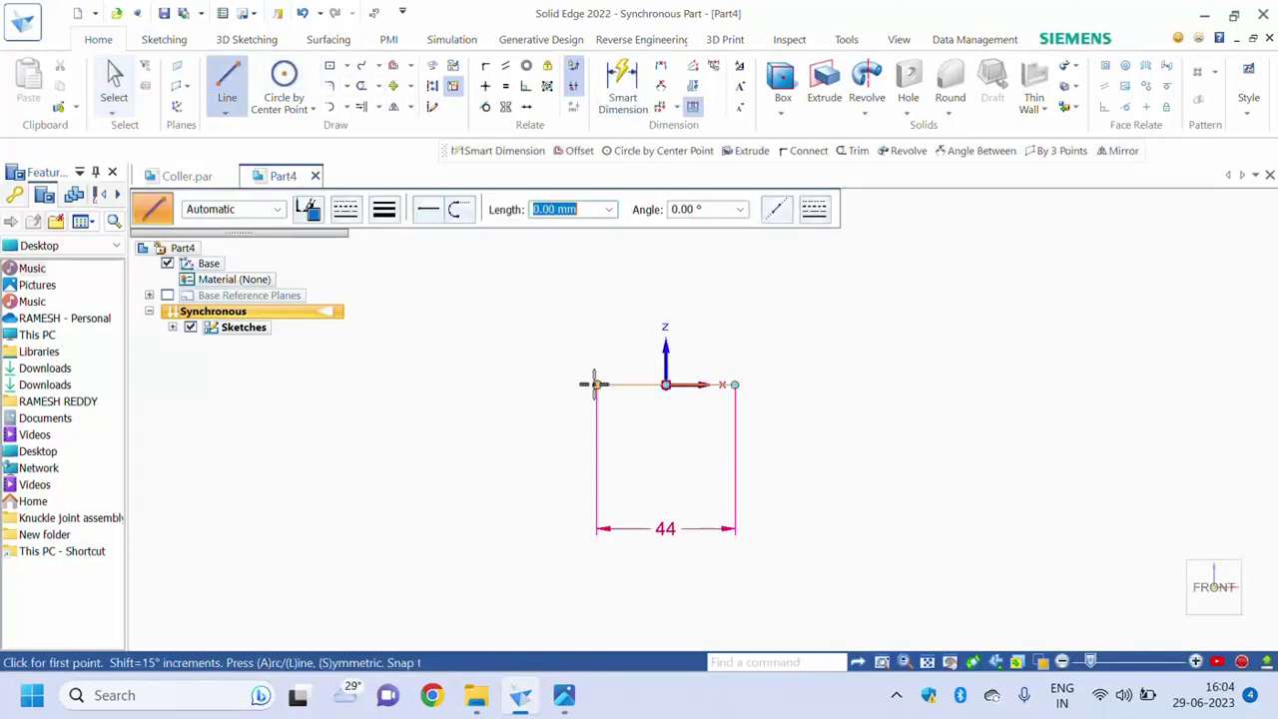
left_click(596, 385)
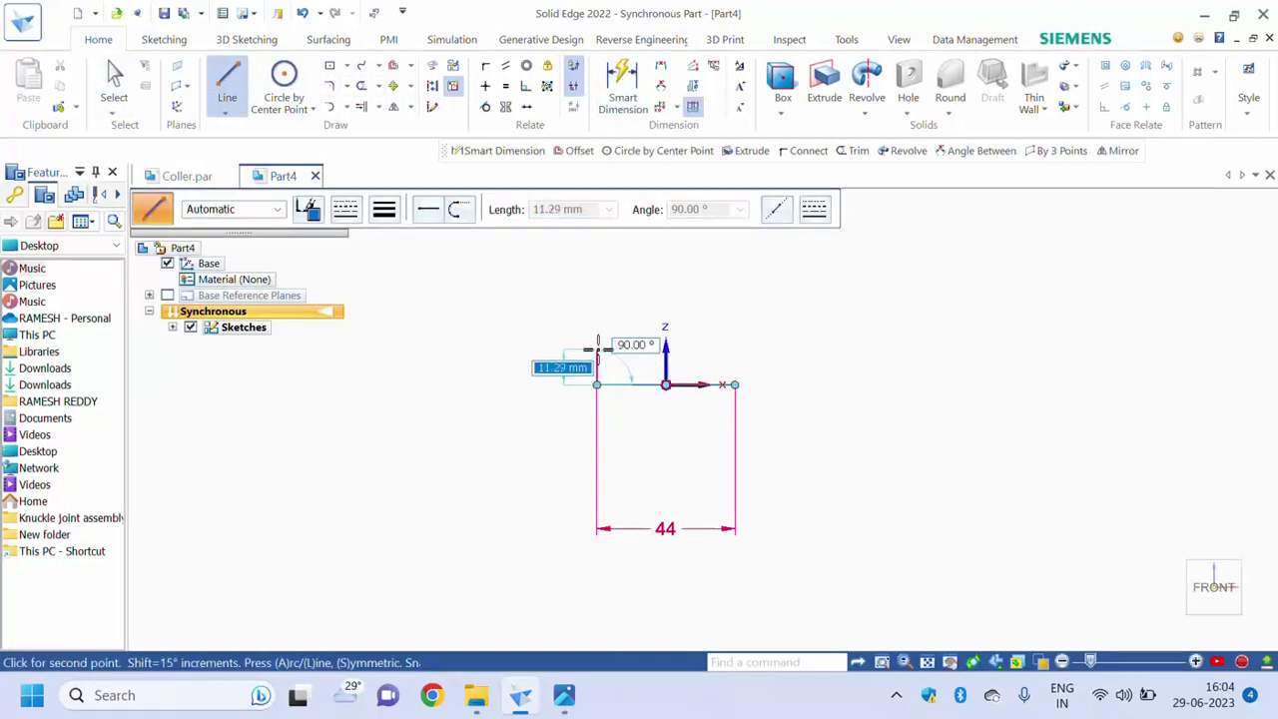
type("3")
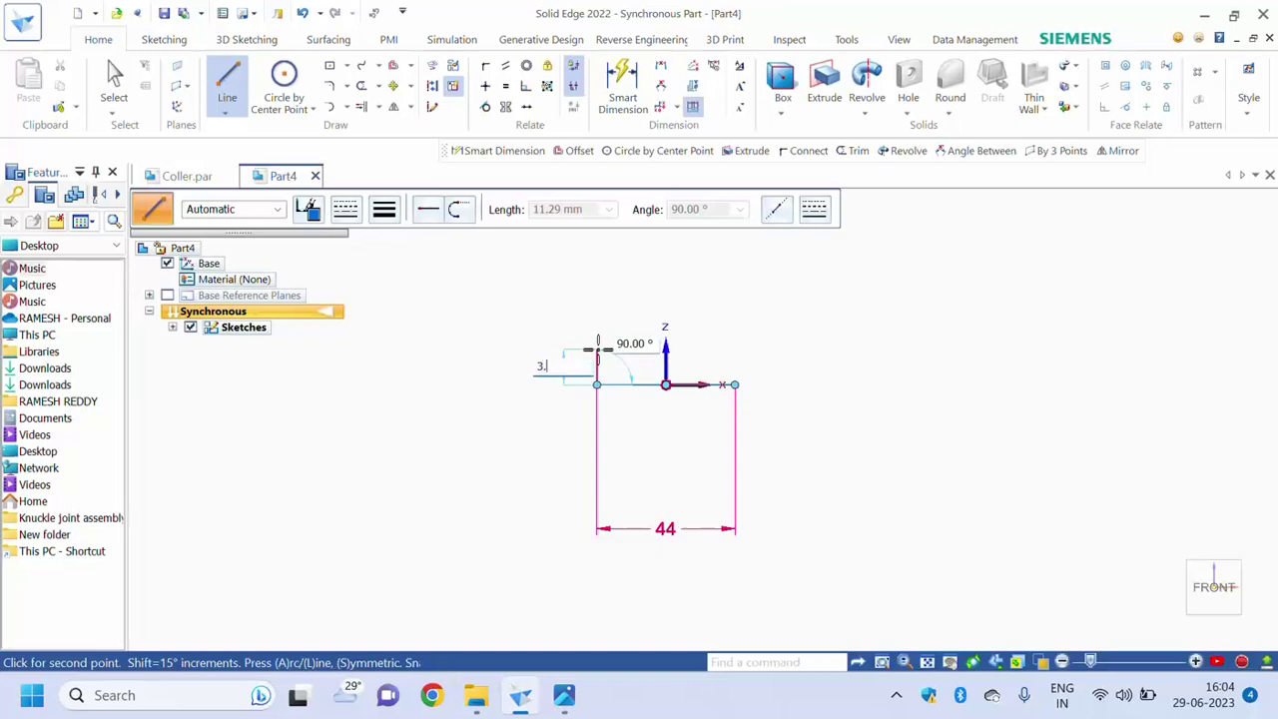
type(".25")
key("Tab")
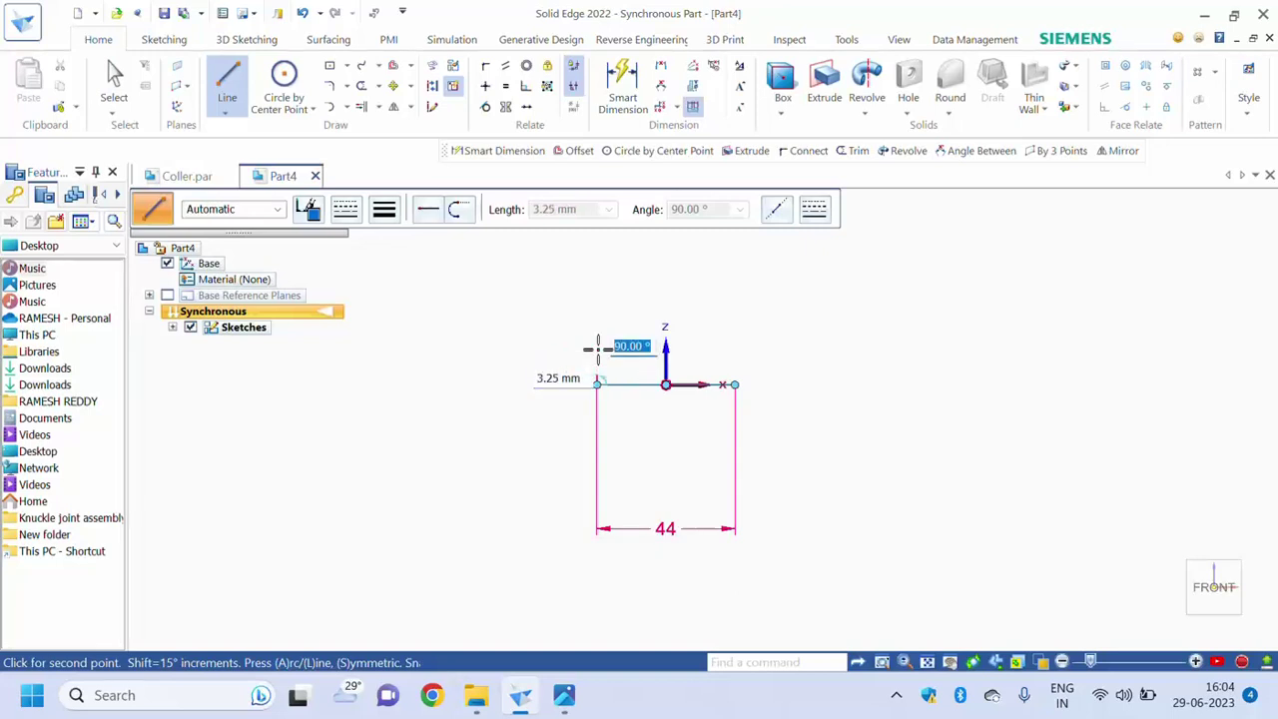
key("Return")
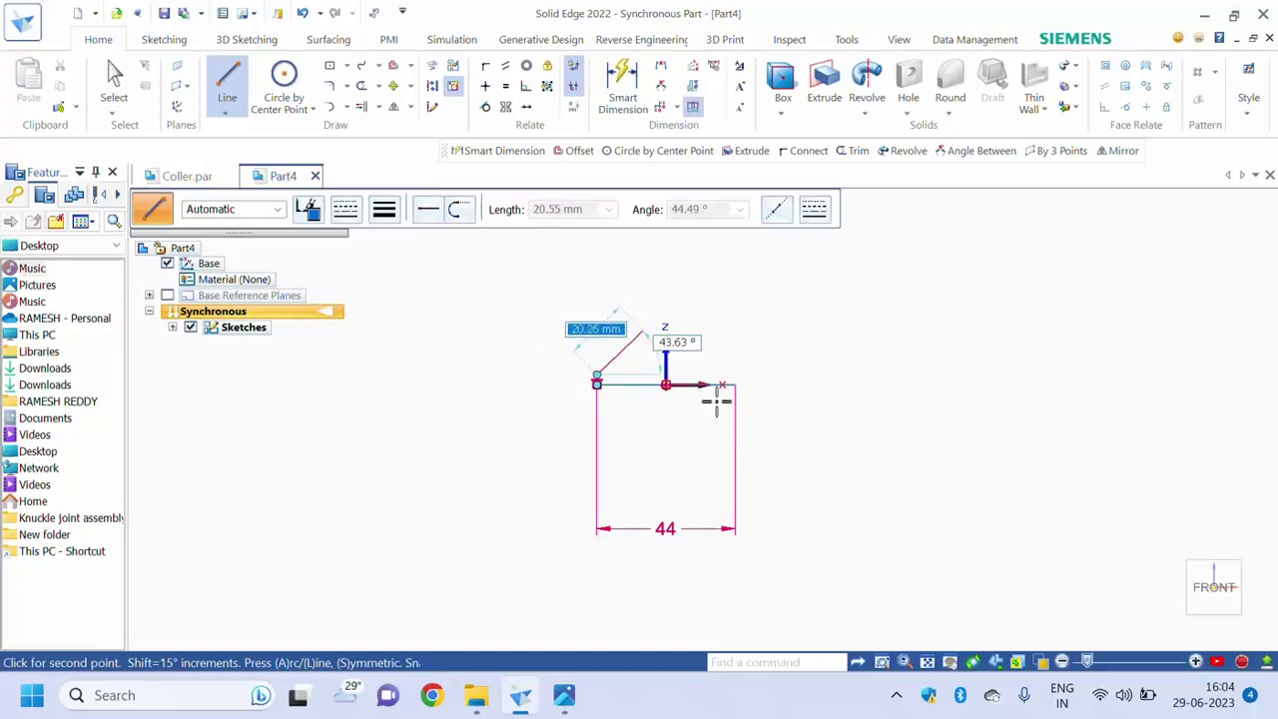
Close the profile with a line sloping down about 44 mm to above the base line's right end and a vertical line about 1.62 mm long.
scroll(723, 405, "up", 5)
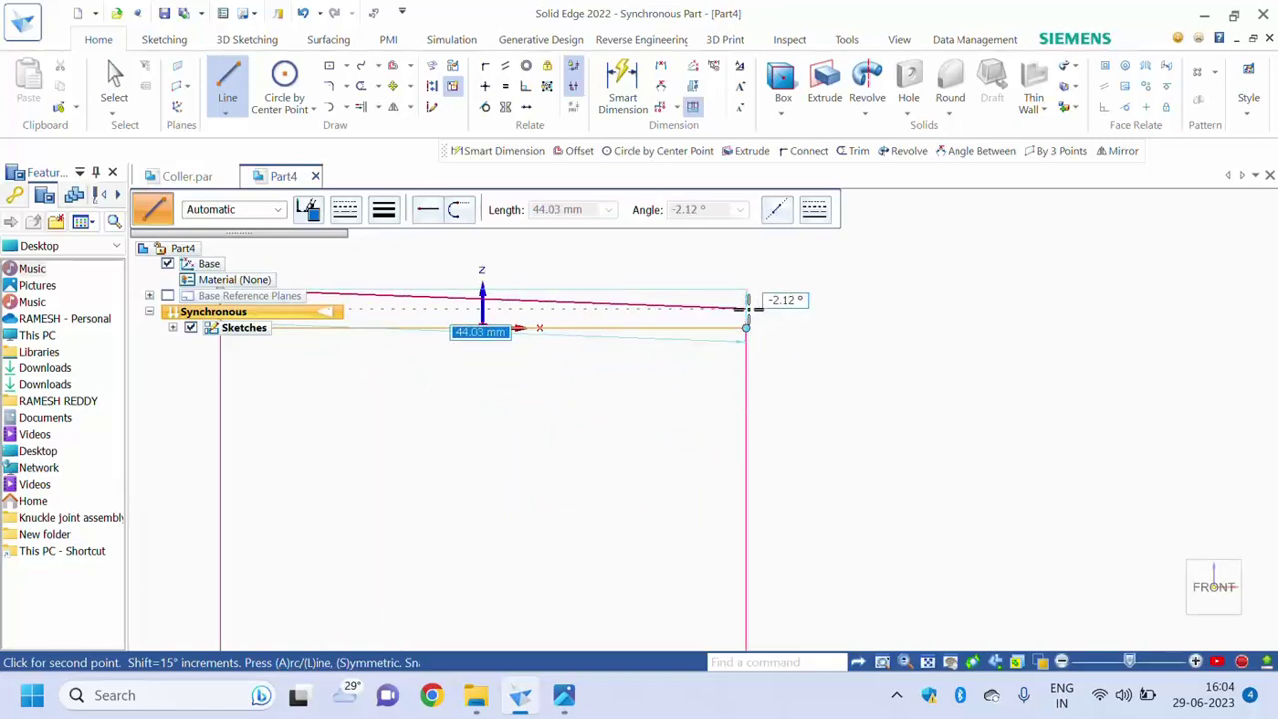
left_click(747, 305)
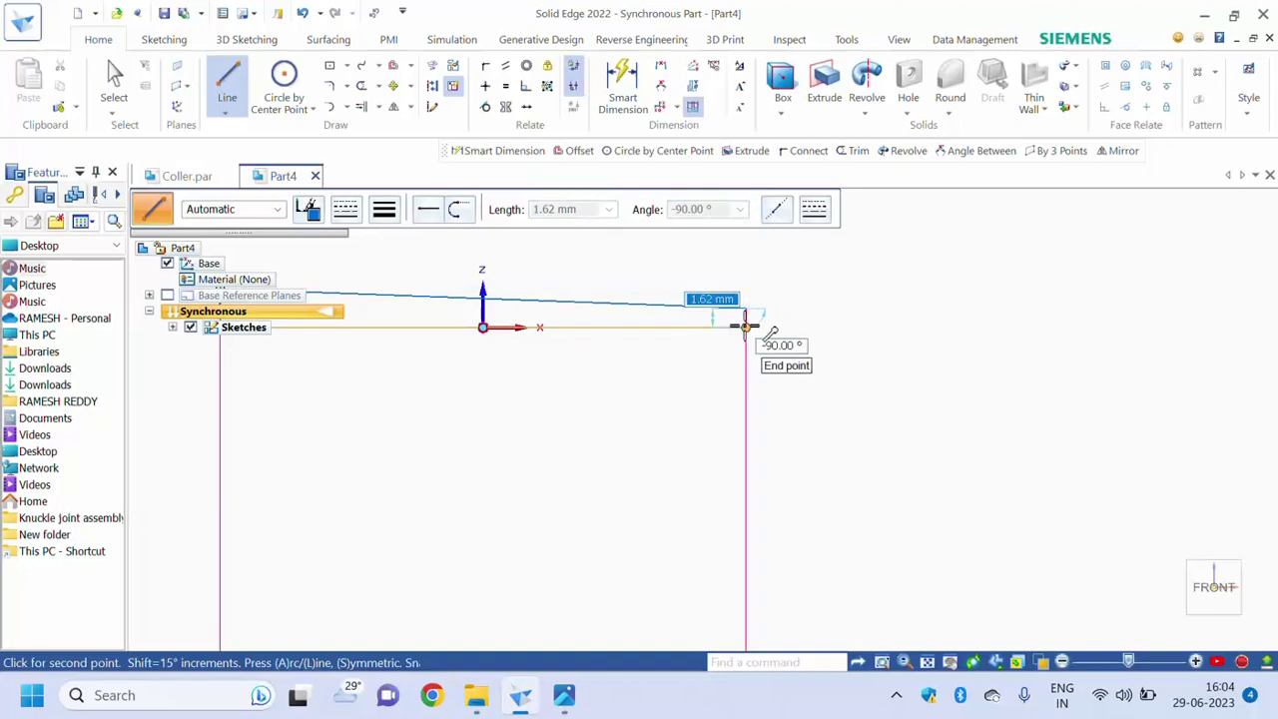
key("Escape")
Dimension the short vertical line at the profile's right end and set it to 3.25-44/50 mm.
key("d")
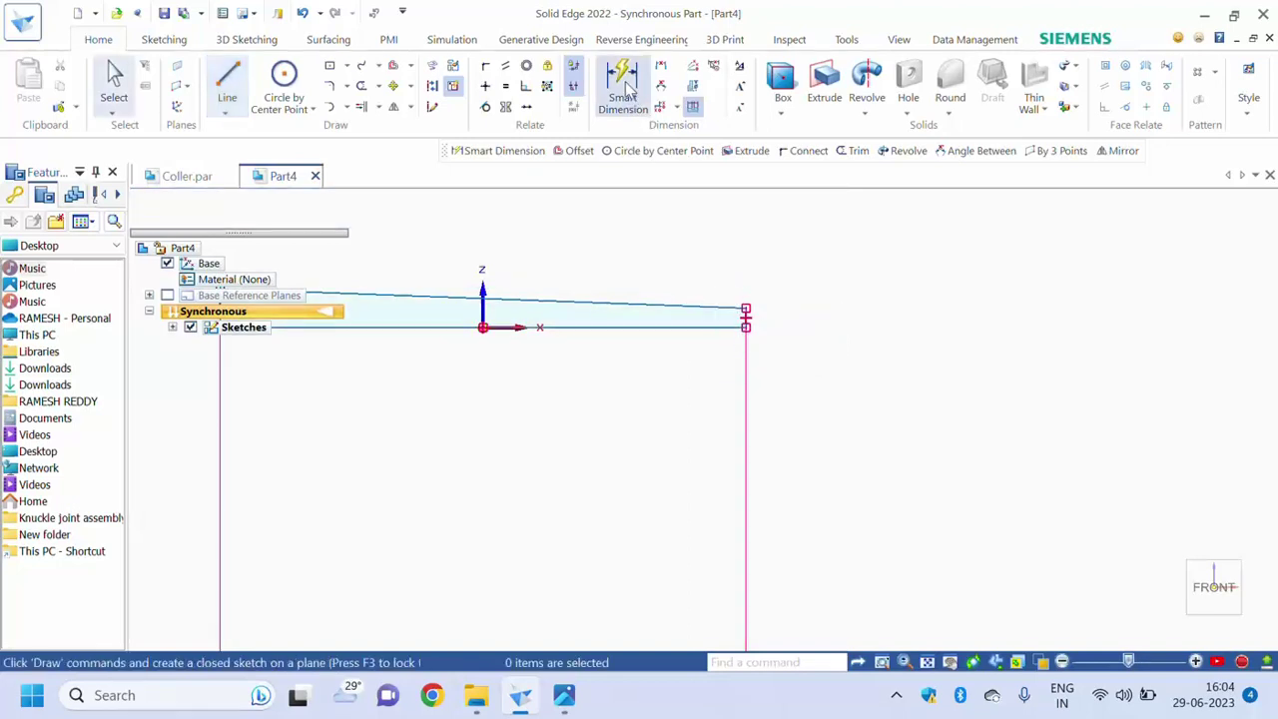
scroll(759, 339, "up", 2)
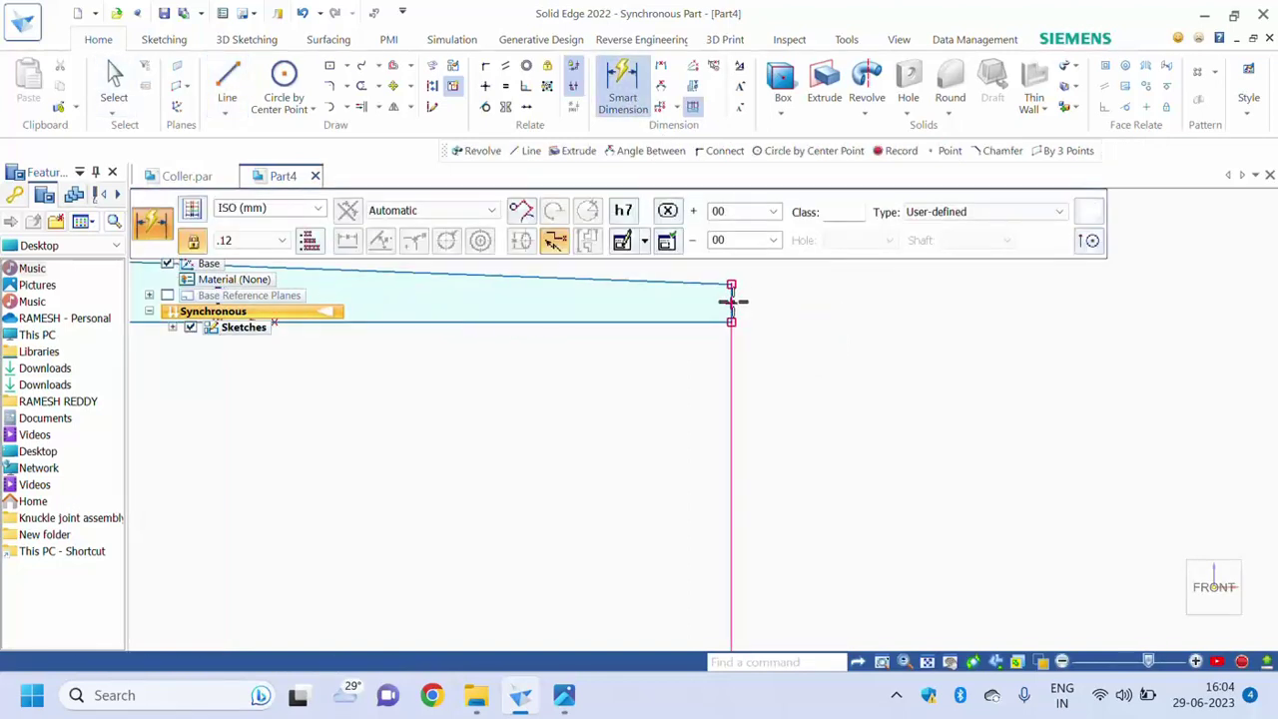
left_click(731, 300)
left_click(829, 303)
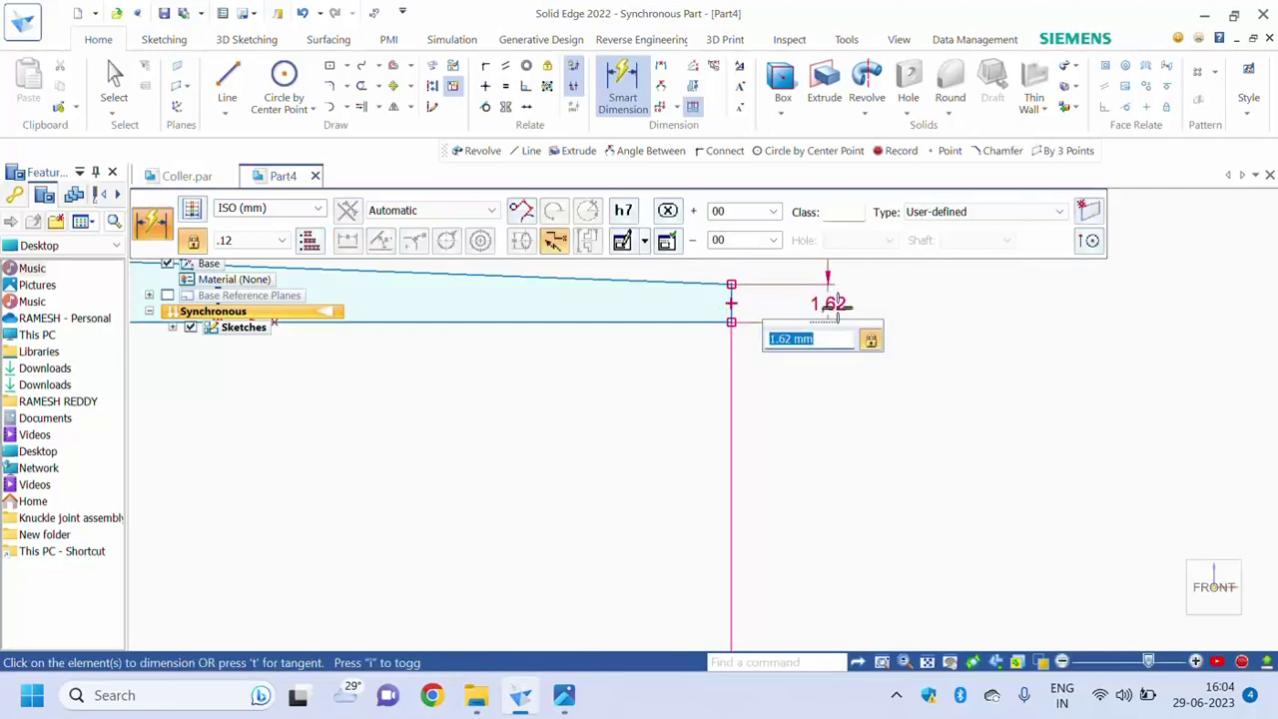
type("3.25-44/50")
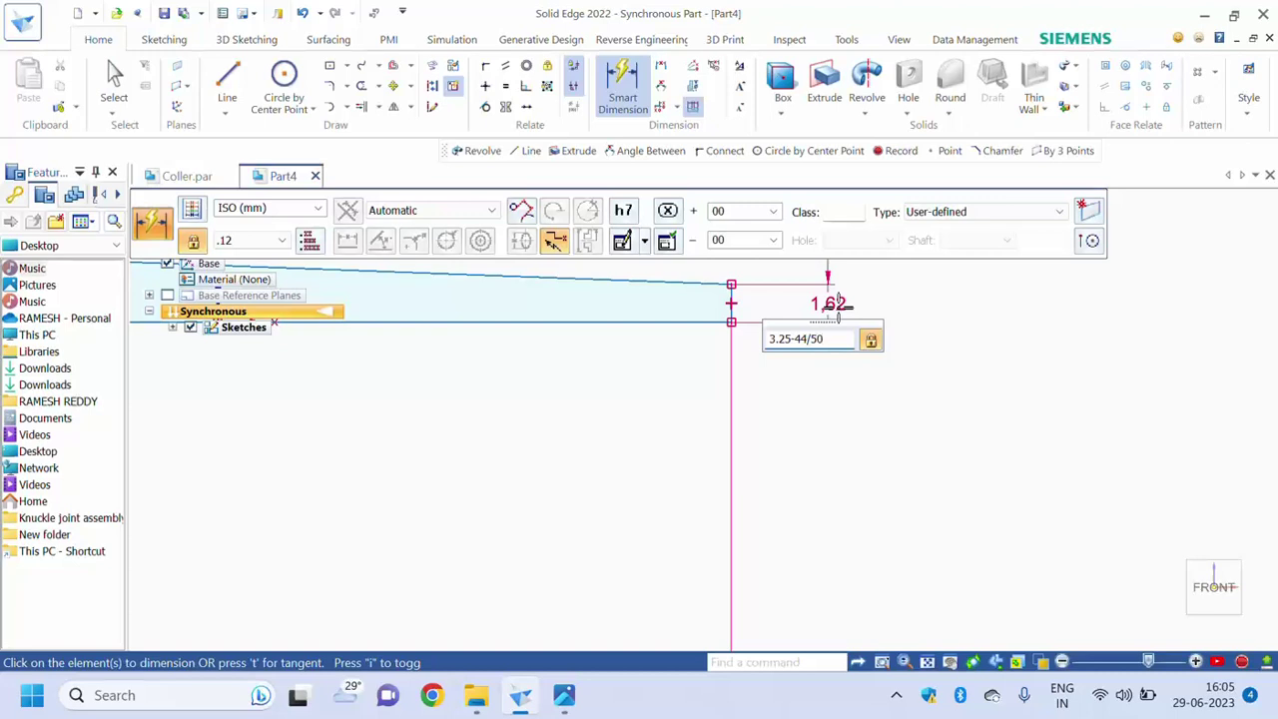
key("Return")
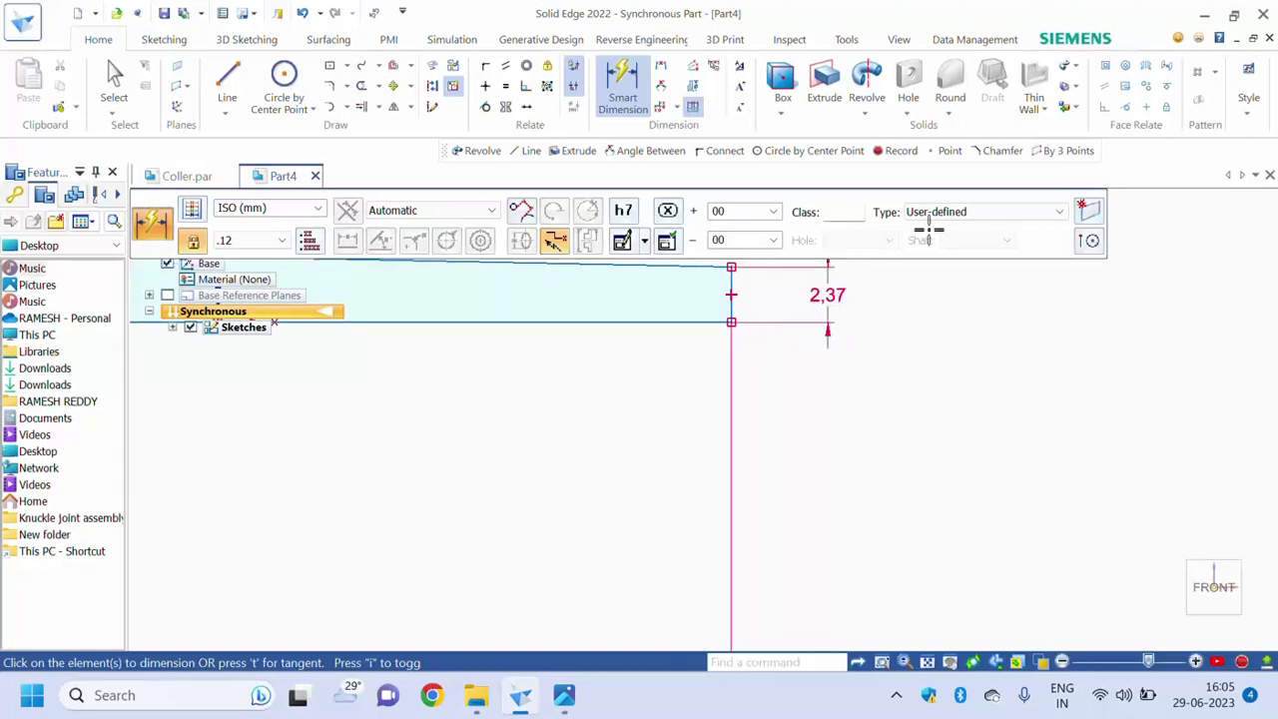
scroll(869, 435, "down", 3)
scroll(896, 428, "down", 3)
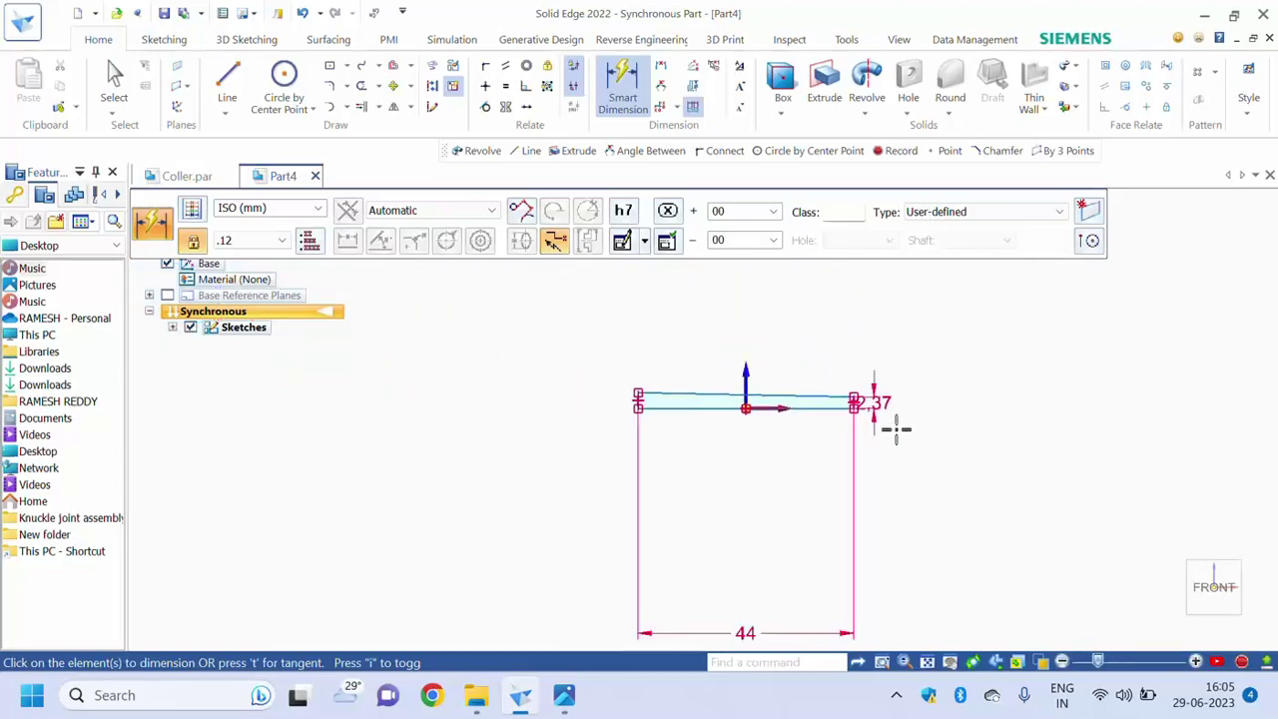
key("Escape")
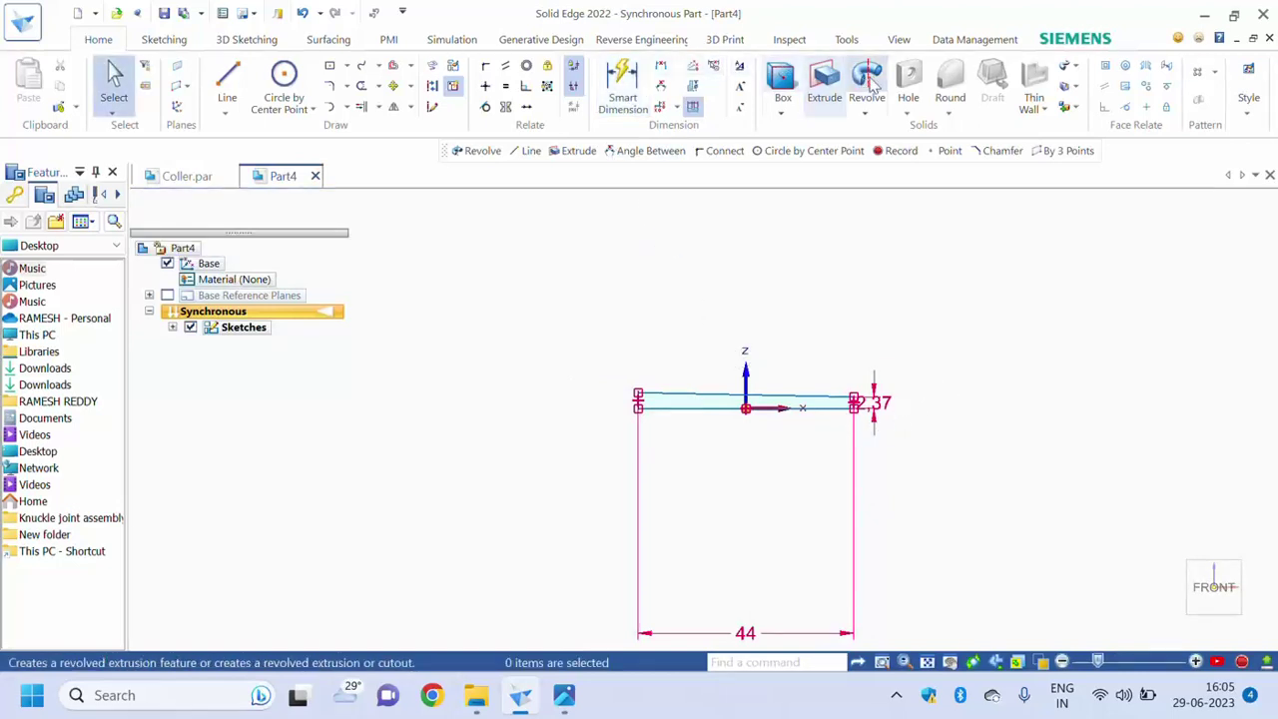
Revolve the closed tapered profile 360° about its horizontal 44 mm base line.
left_click(867, 84)
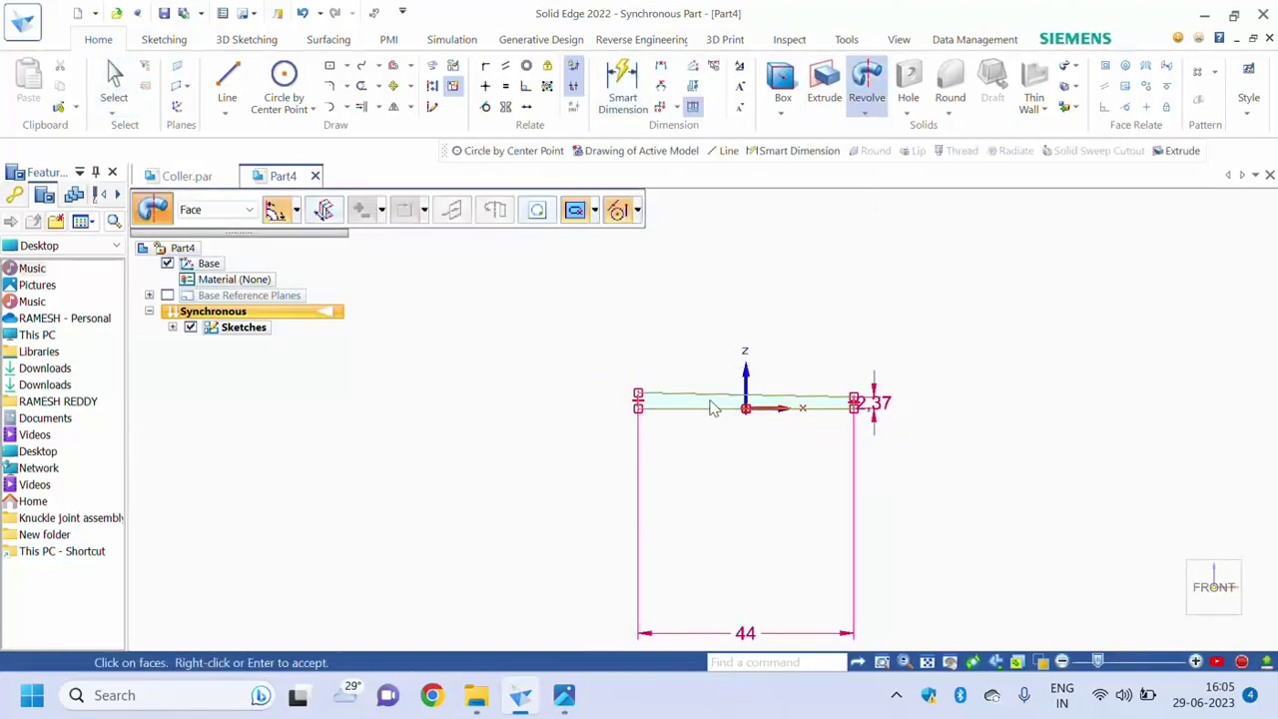
left_click(715, 404)
right_click(713, 411)
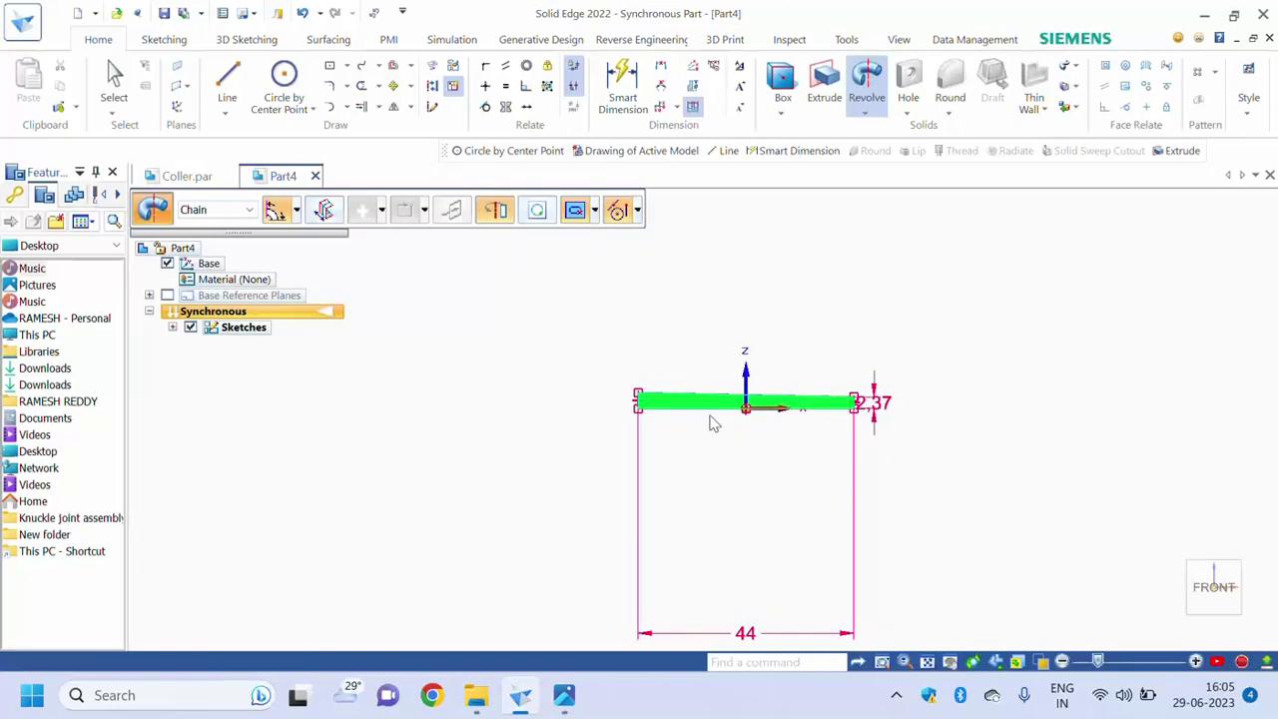
left_click(711, 410)
type("3")
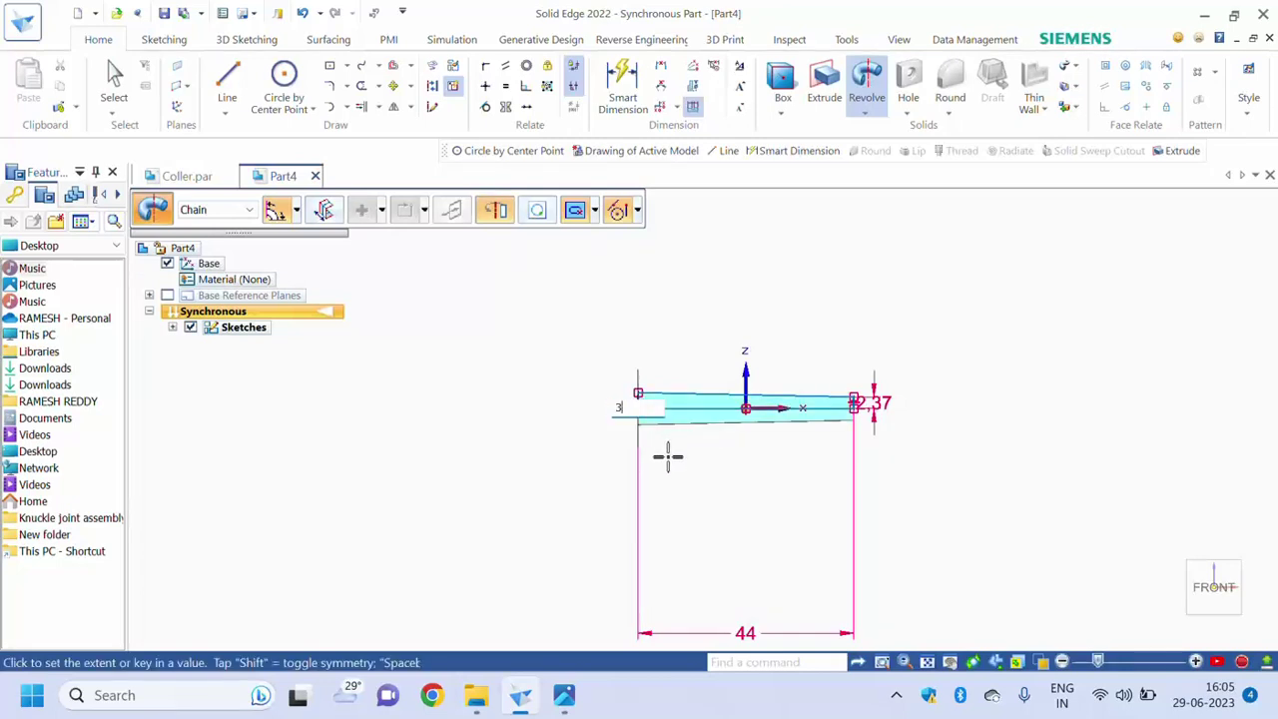
type("60")
key("Return")
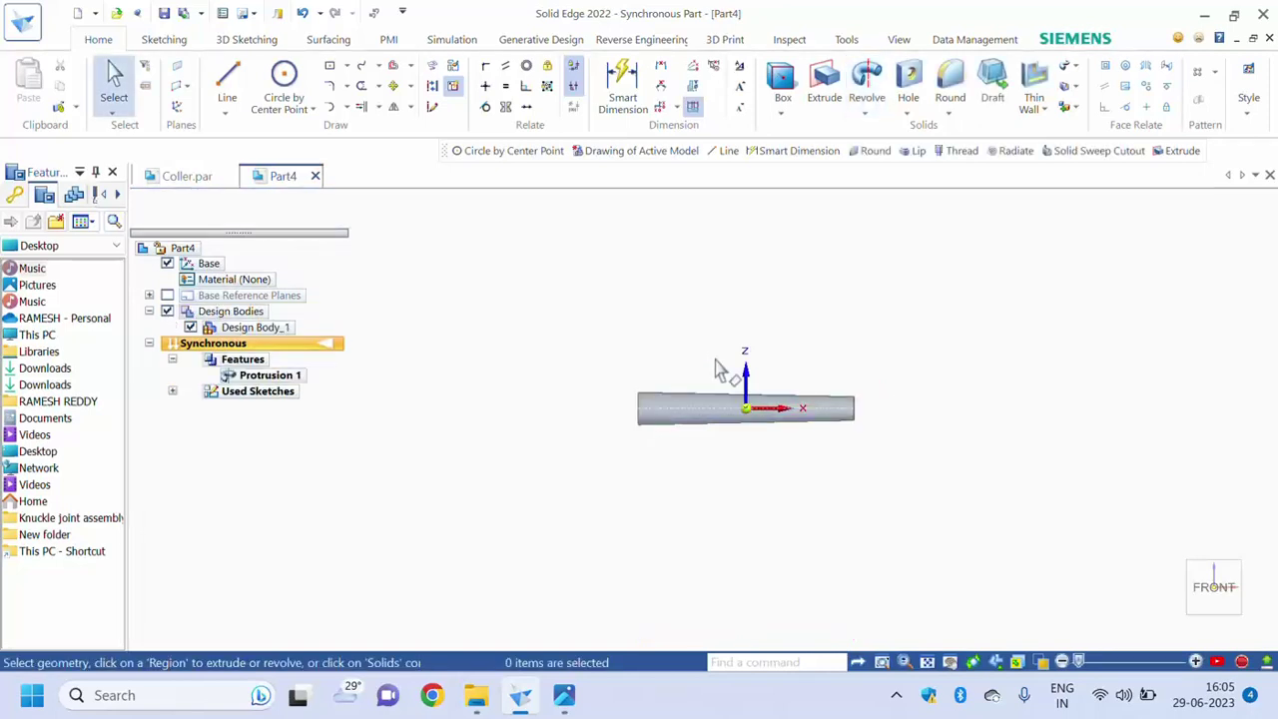
Hide the base coordinate system to view the revolved pin alone, and show it again.
scroll(716, 366, "down", 2)
middle_click_drag(716, 366, 739, 451)
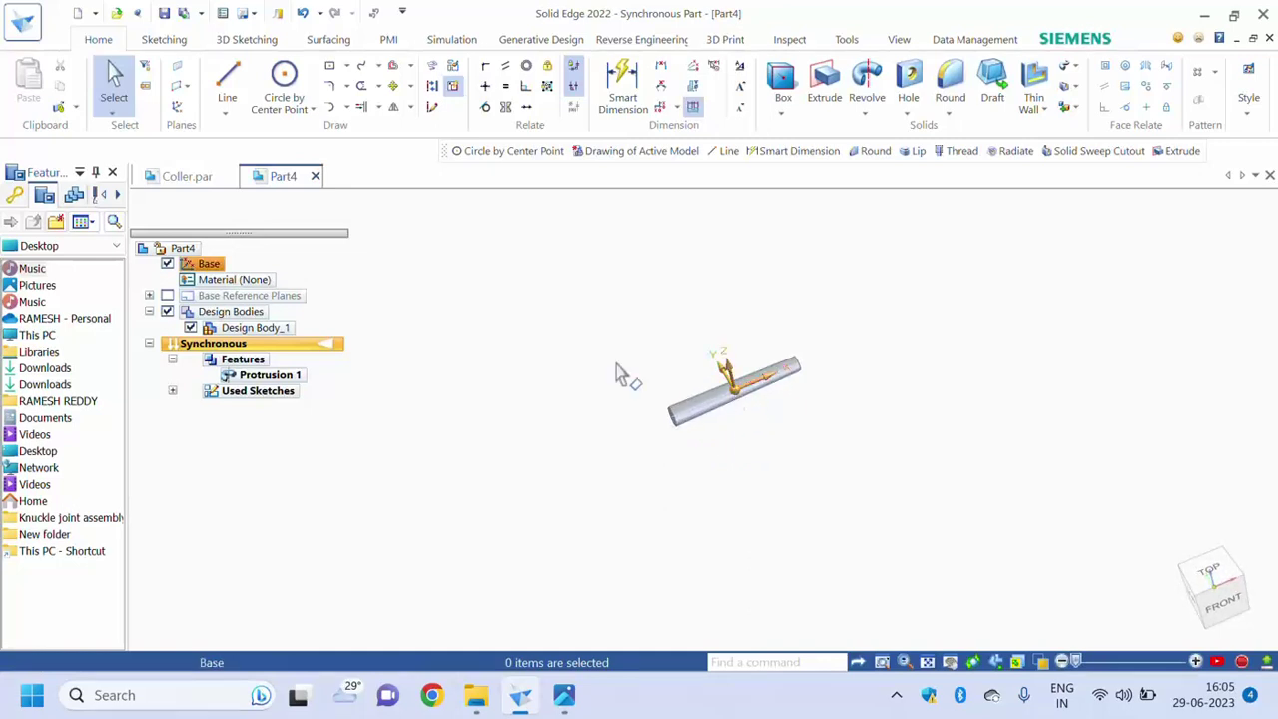
left_click(167, 264)
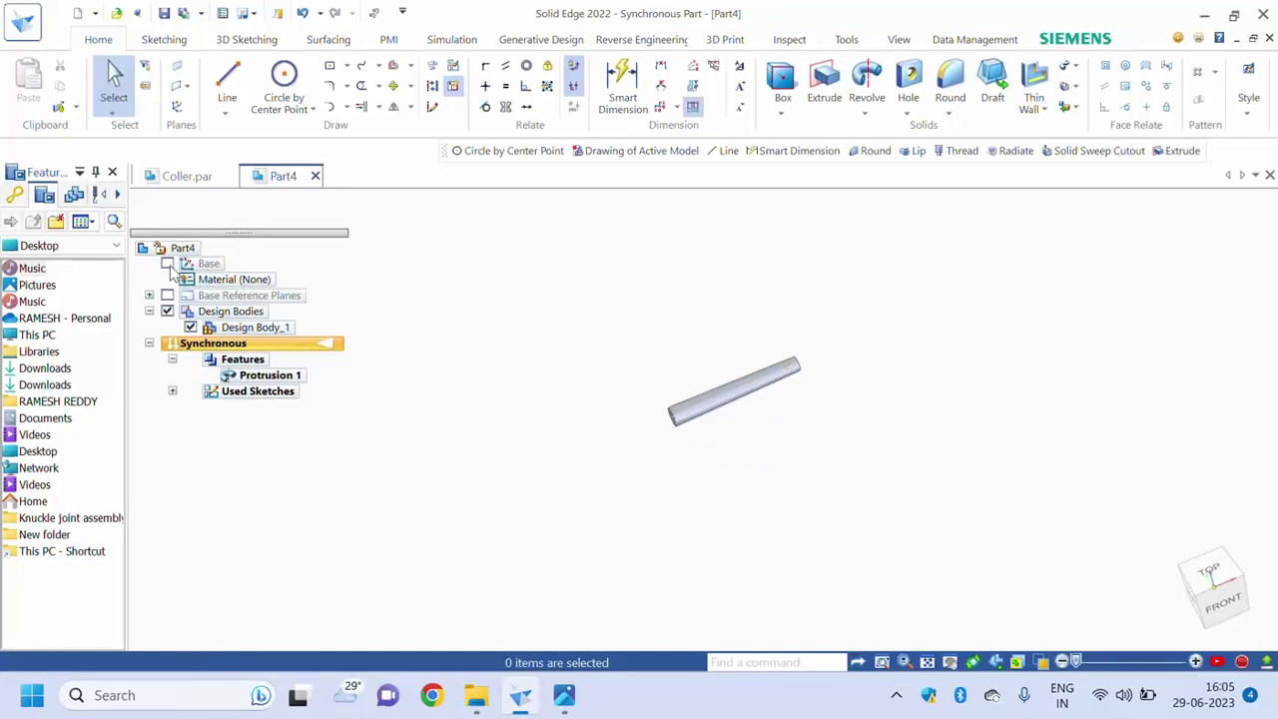
left_click(168, 263)
scroll(748, 433, "up", 1)
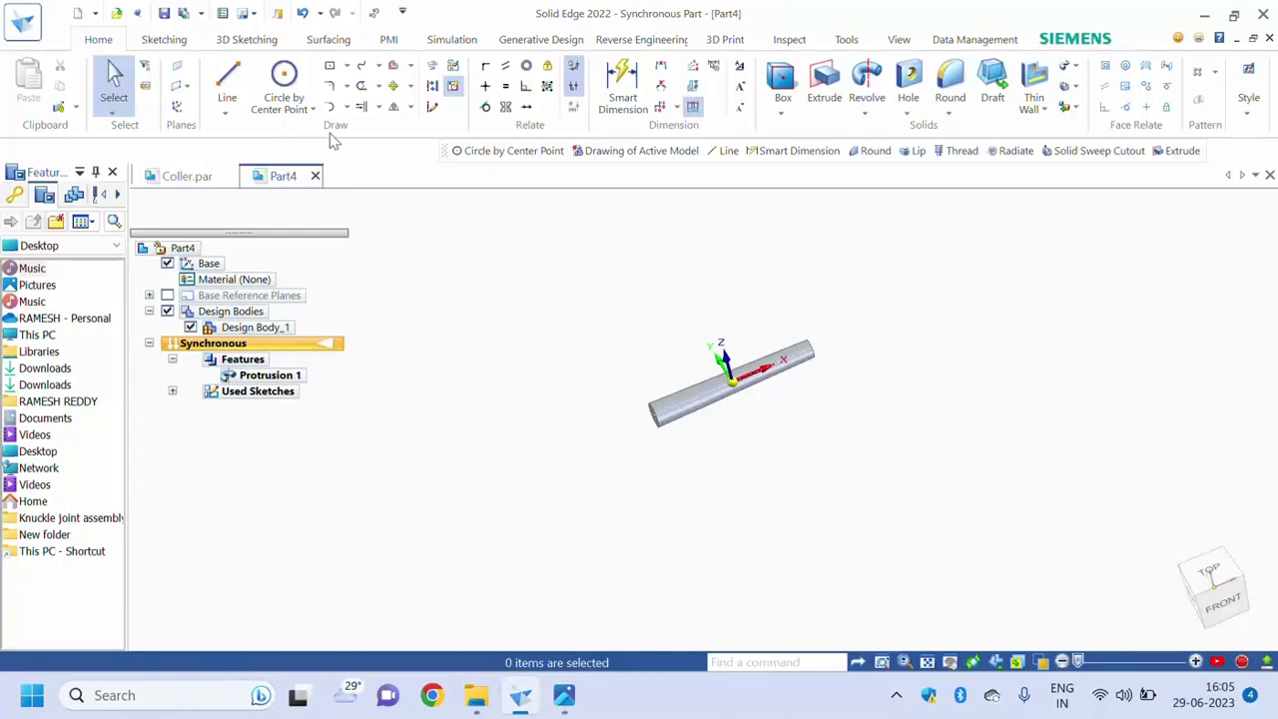
Save the part as Taper pin in the Knuckle joint assembly folder.
left_click(164, 13)
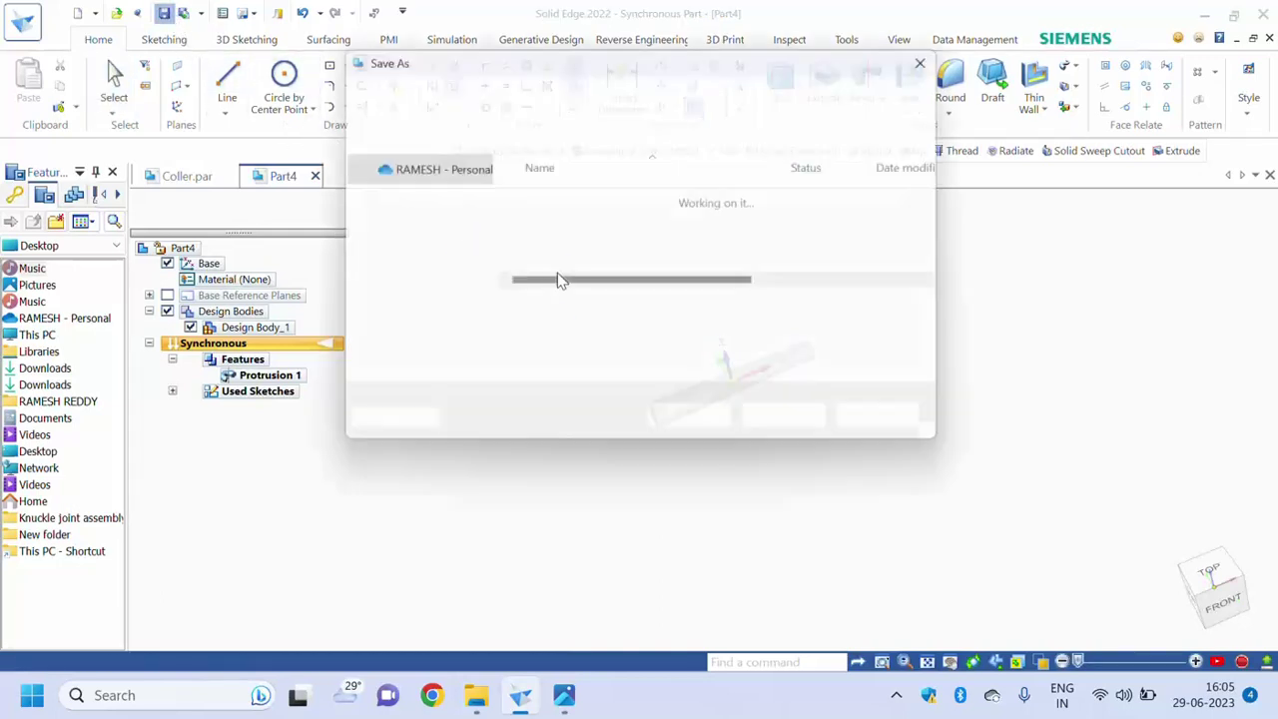
left_click(491, 314)
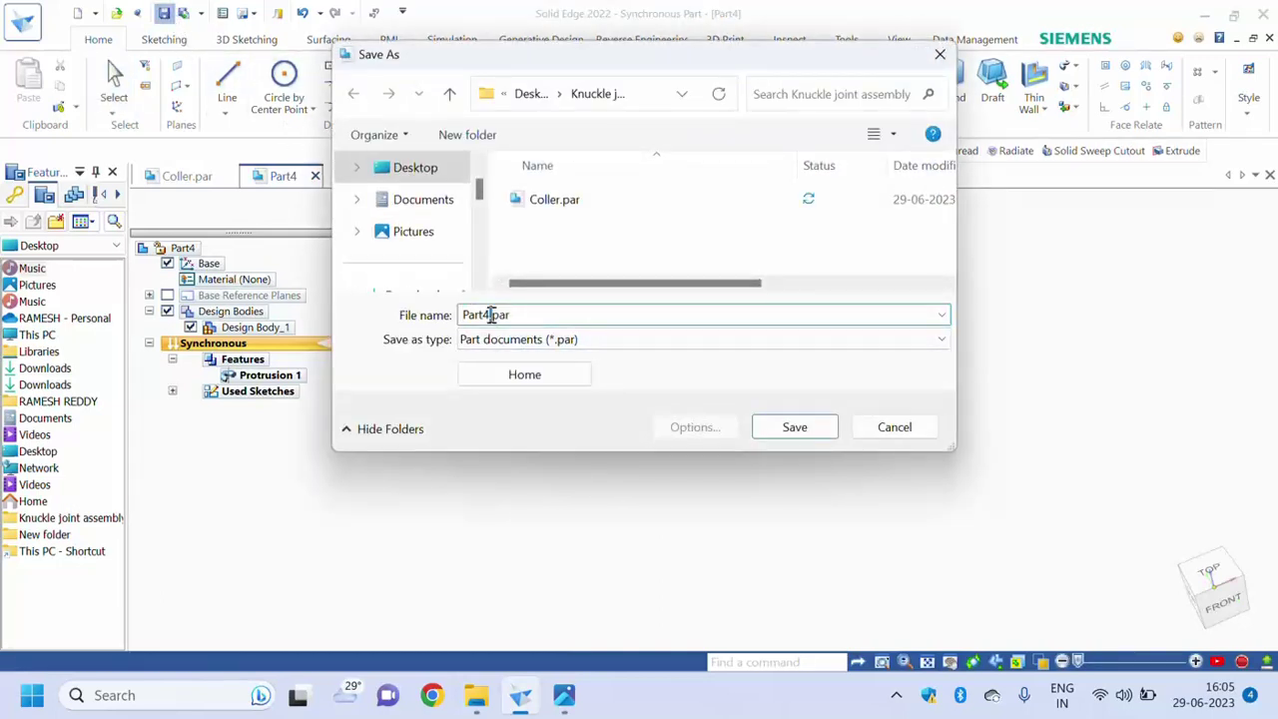
left_click_drag(490, 315, 454, 318)
type("Taper pin")
left_click(794, 428)
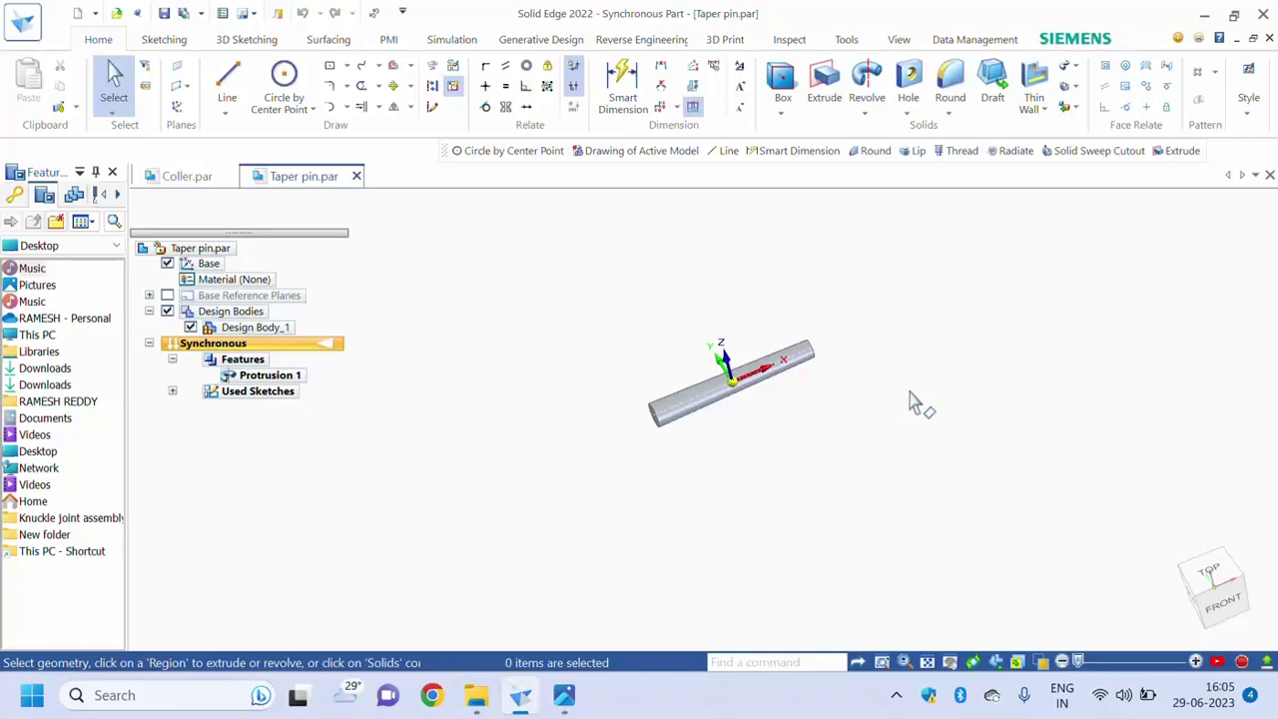
middle_click_drag(912, 370, 1006, 407)
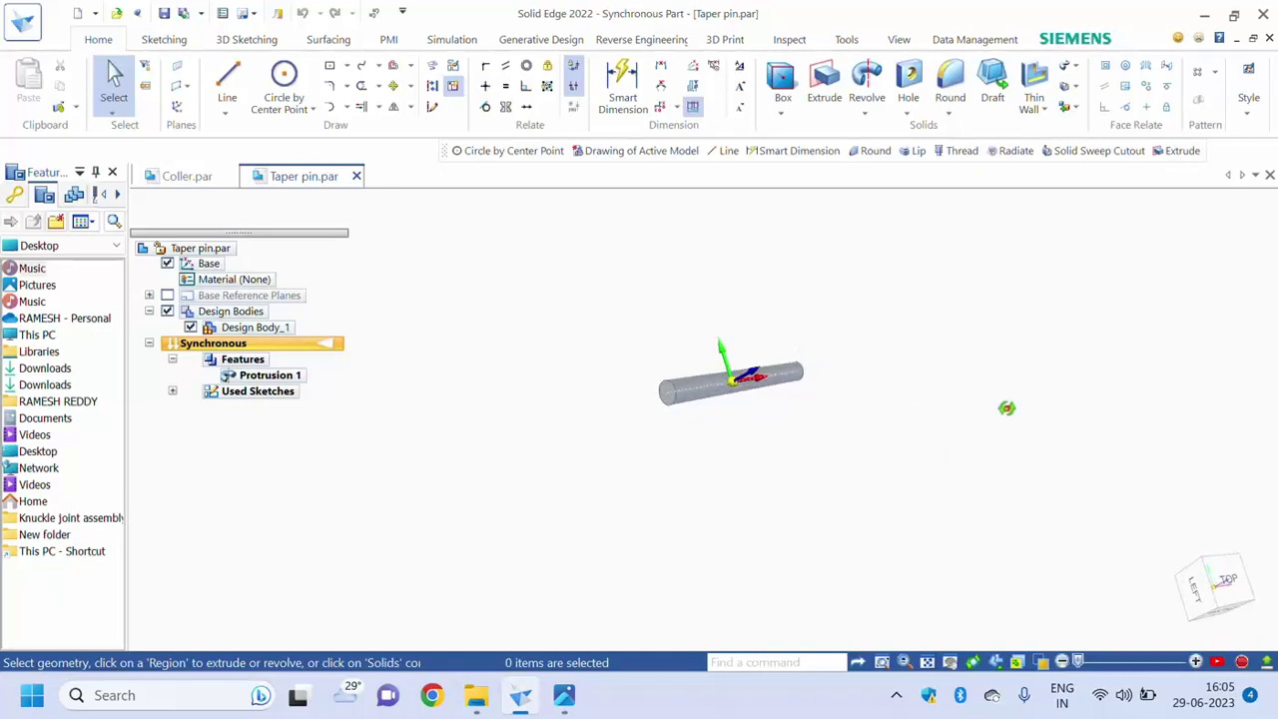